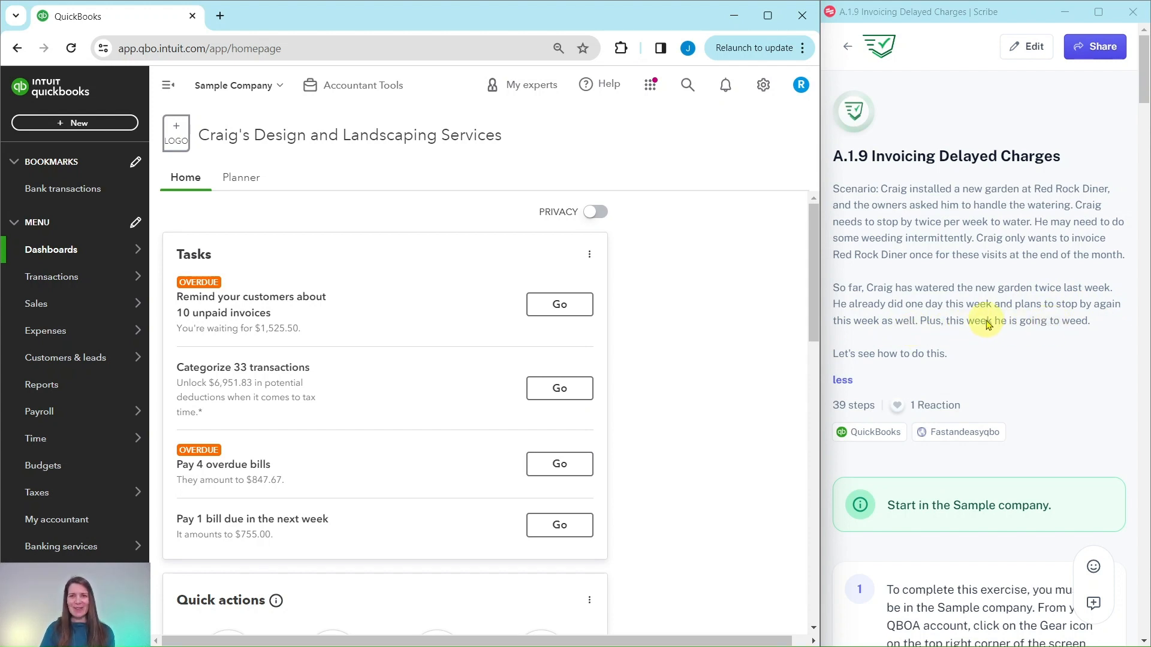
Step: Read the opening instructions of the exercise guide and start a new delayed charge in the sample company
scroll(985, 305, down, 1)
scroll(983, 299, down, 3)
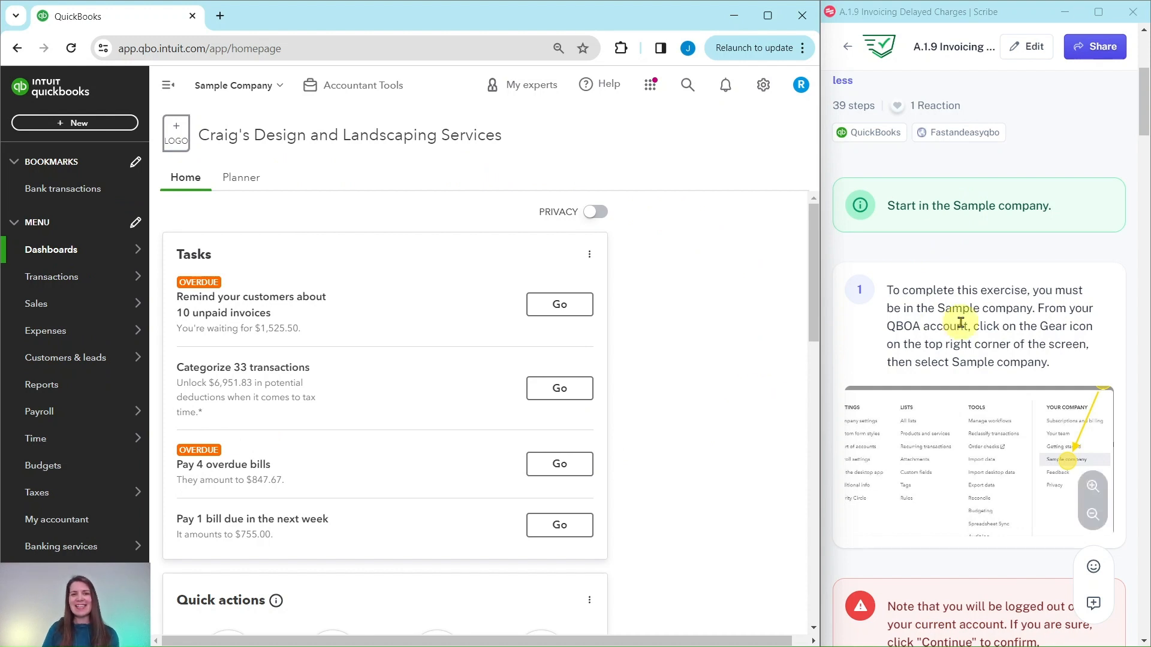
scroll(895, 323, down, 10)
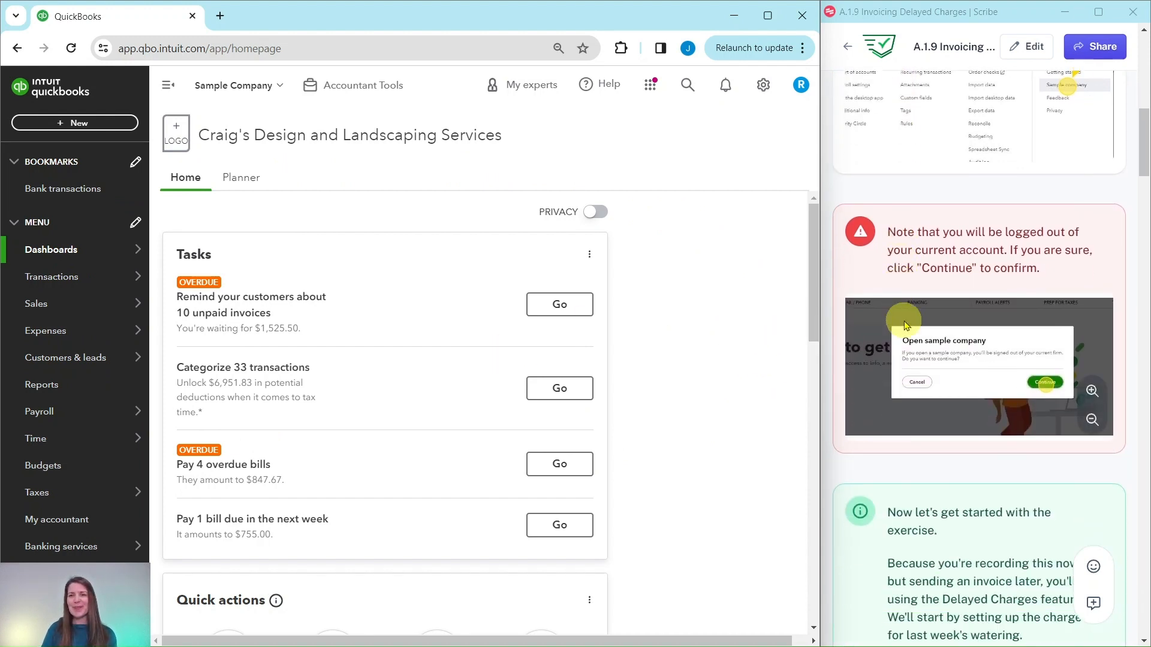
scroll(907, 325, down, 1)
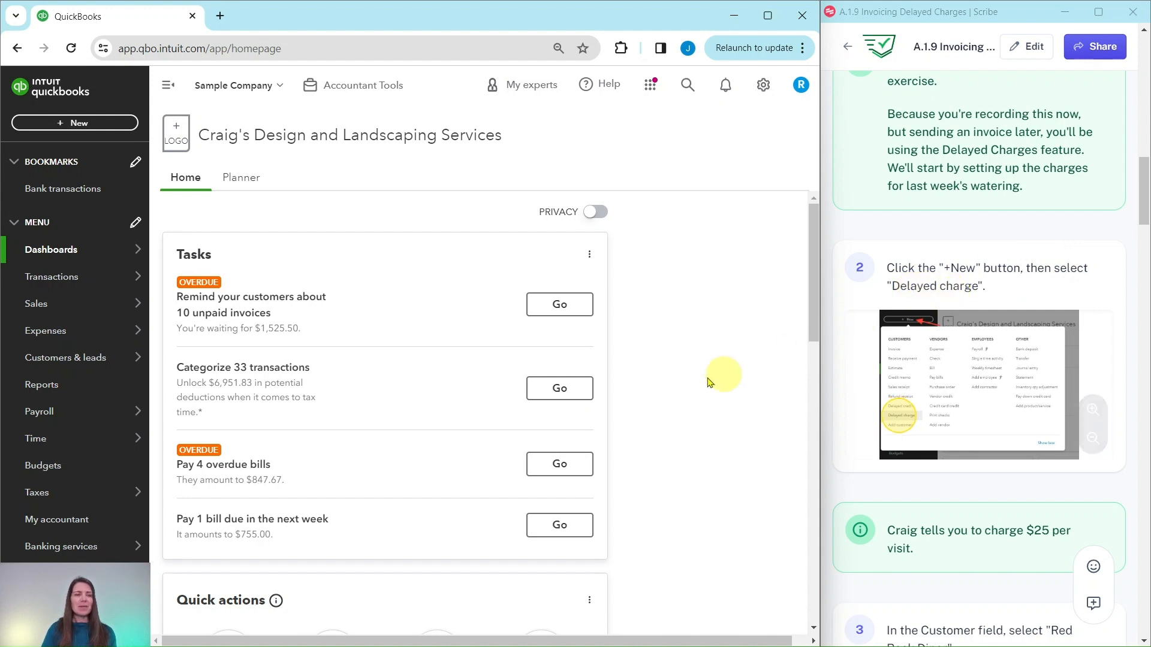
click(75, 124)
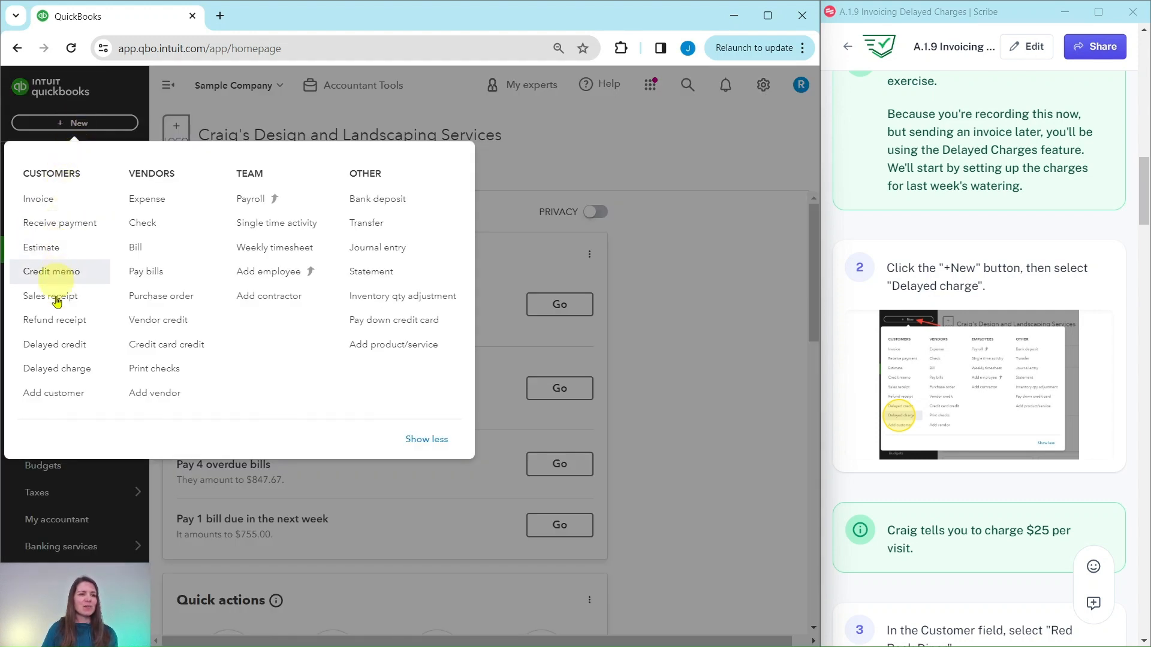
click(45, 369)
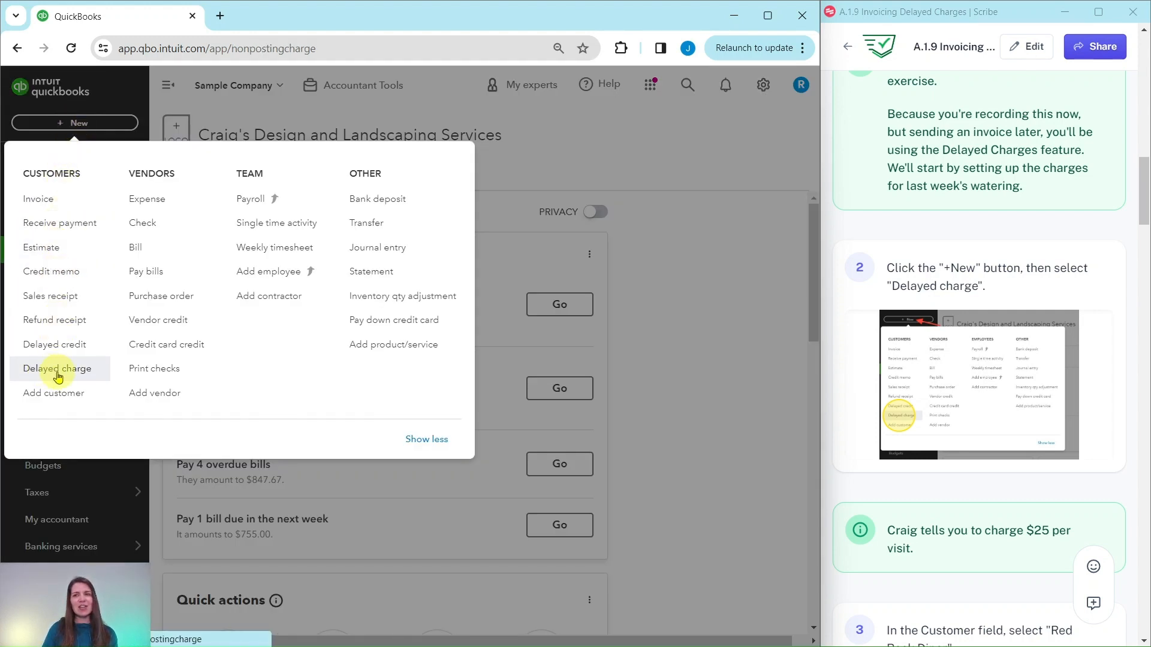
Step: Select Red Rock Diner as the customer and set the delayed charge date to last Friday, 02/09/2024
scroll(905, 326, down, 6)
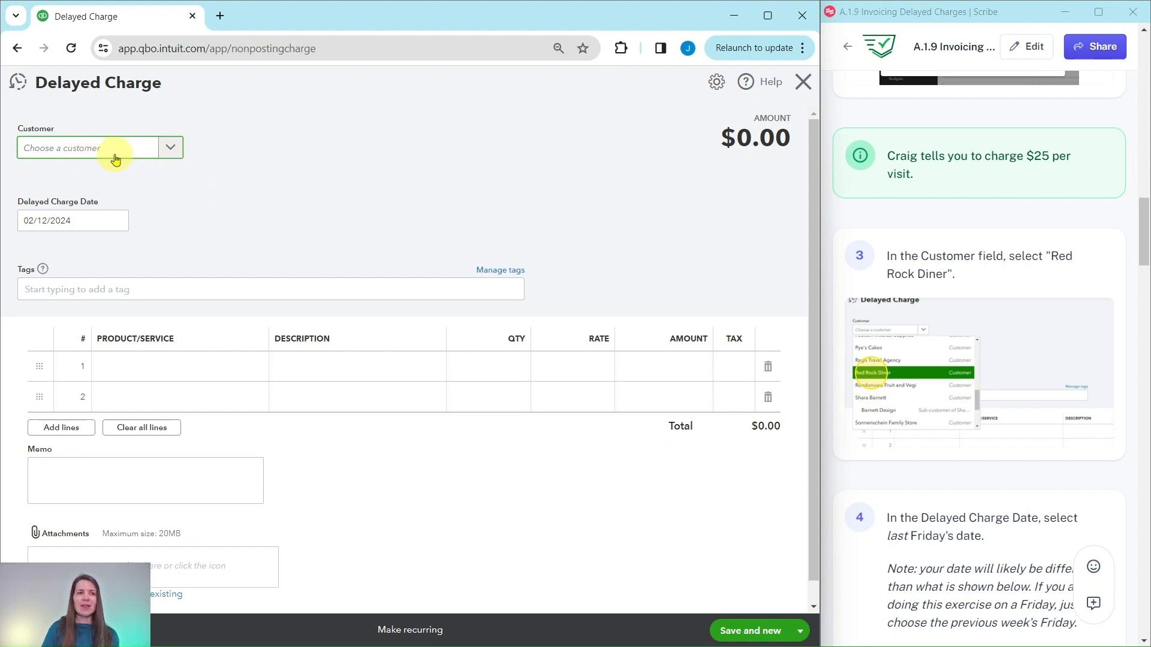
click(172, 150)
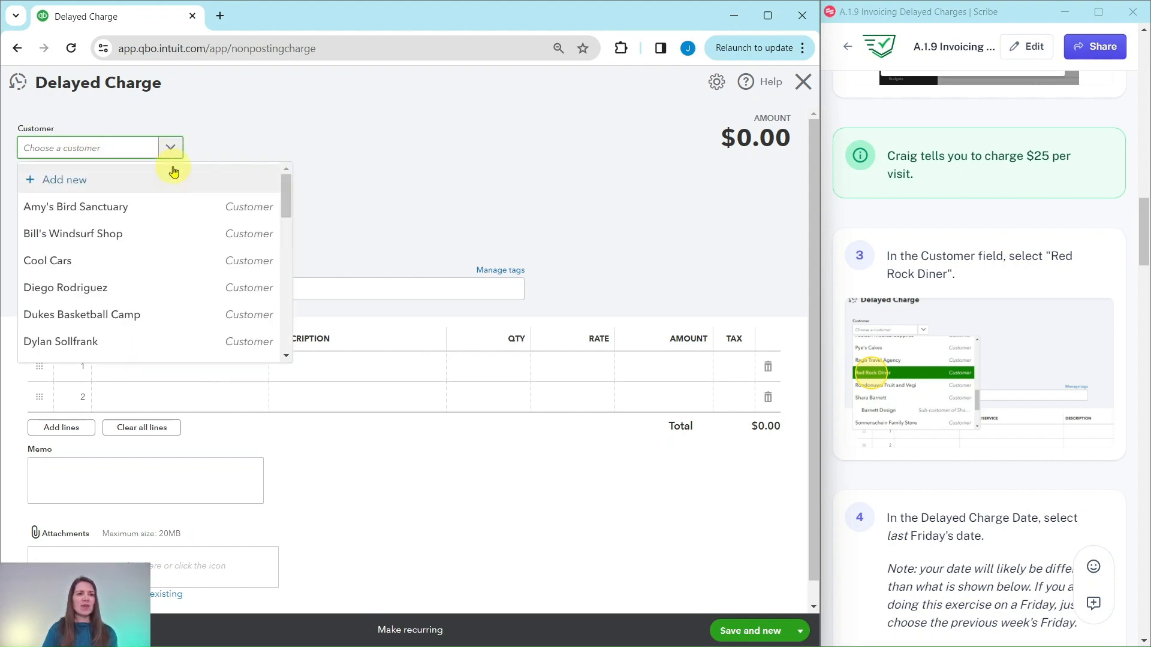
scroll(180, 228, down, 5)
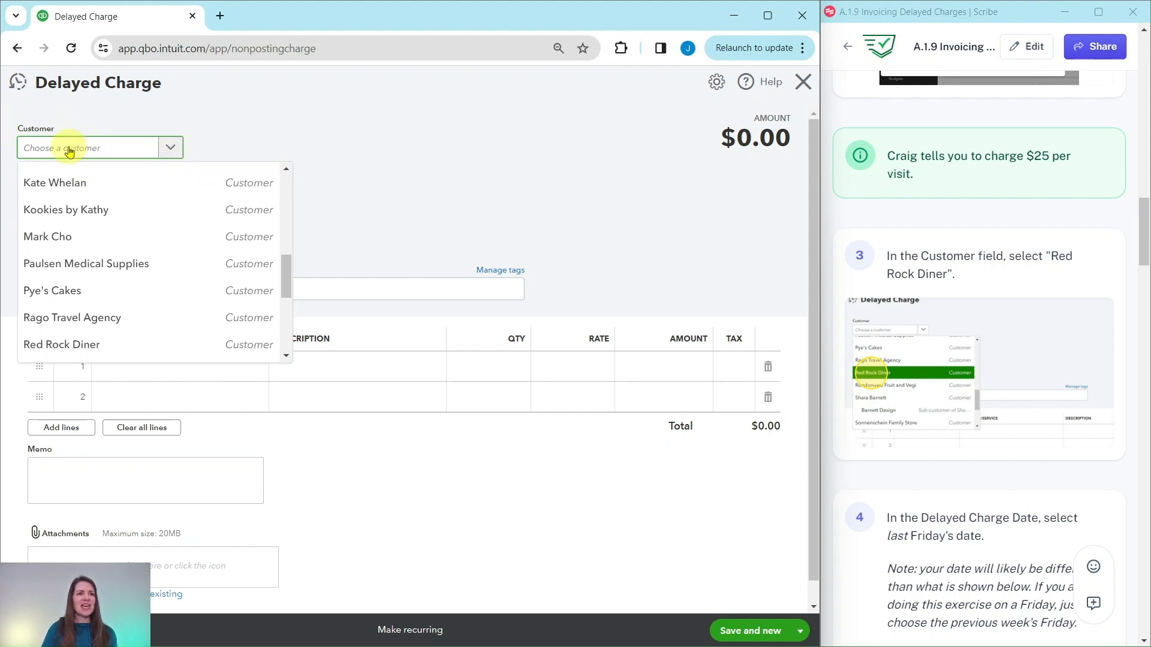
scroll(132, 189, down, 2)
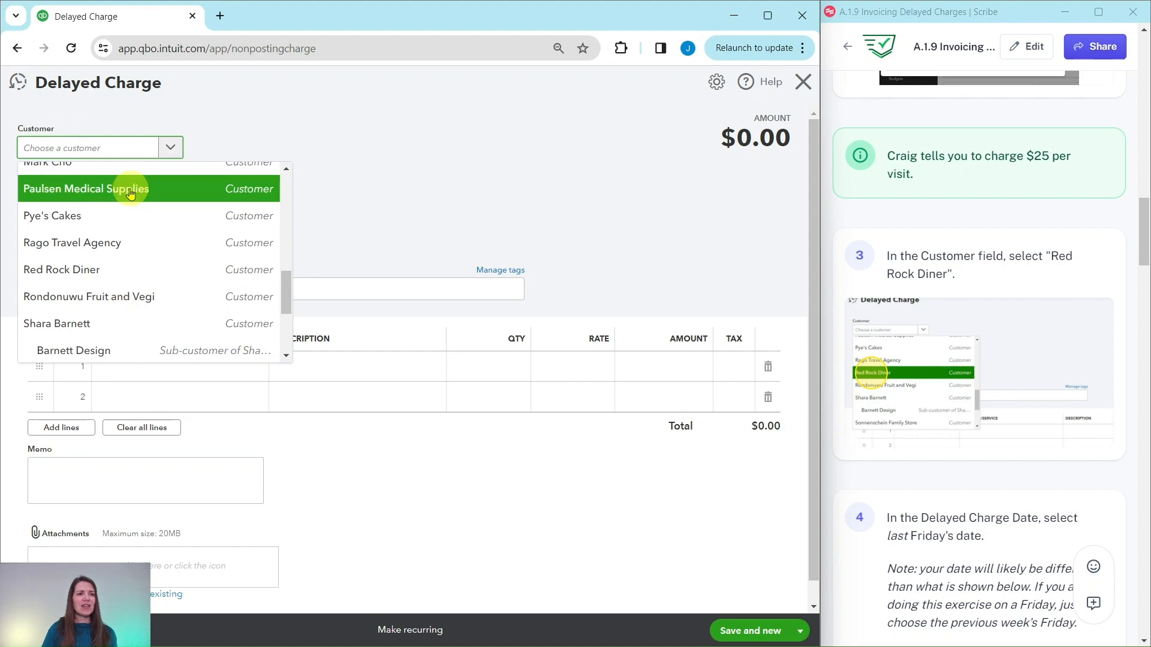
click(67, 268)
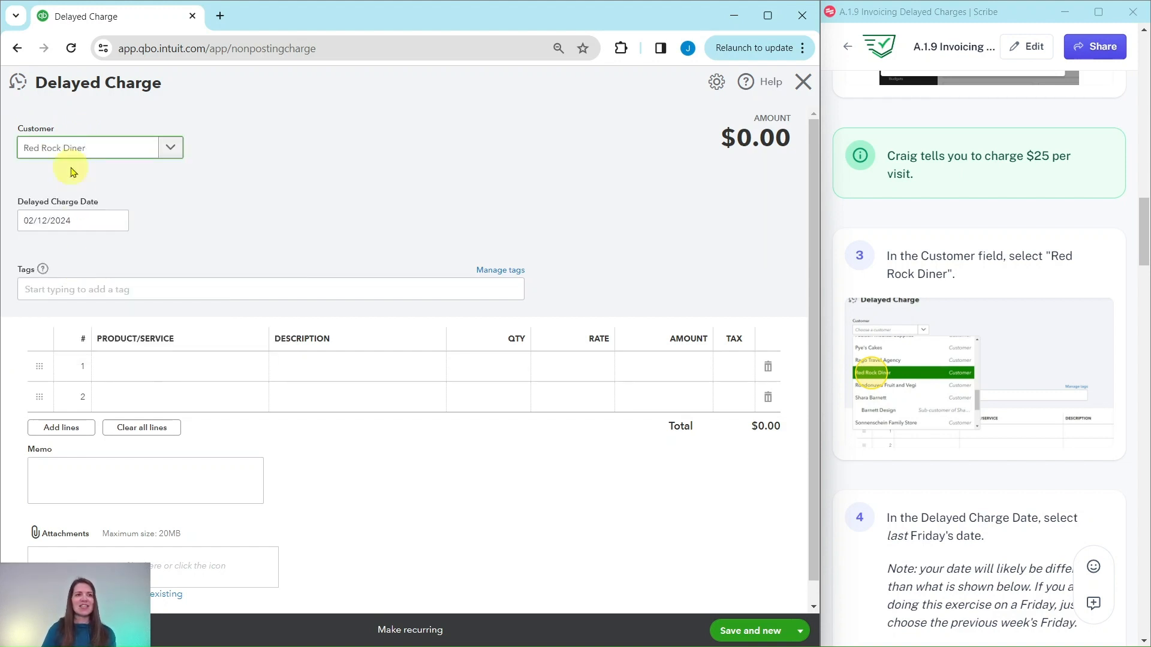
scroll(935, 269, down, 5)
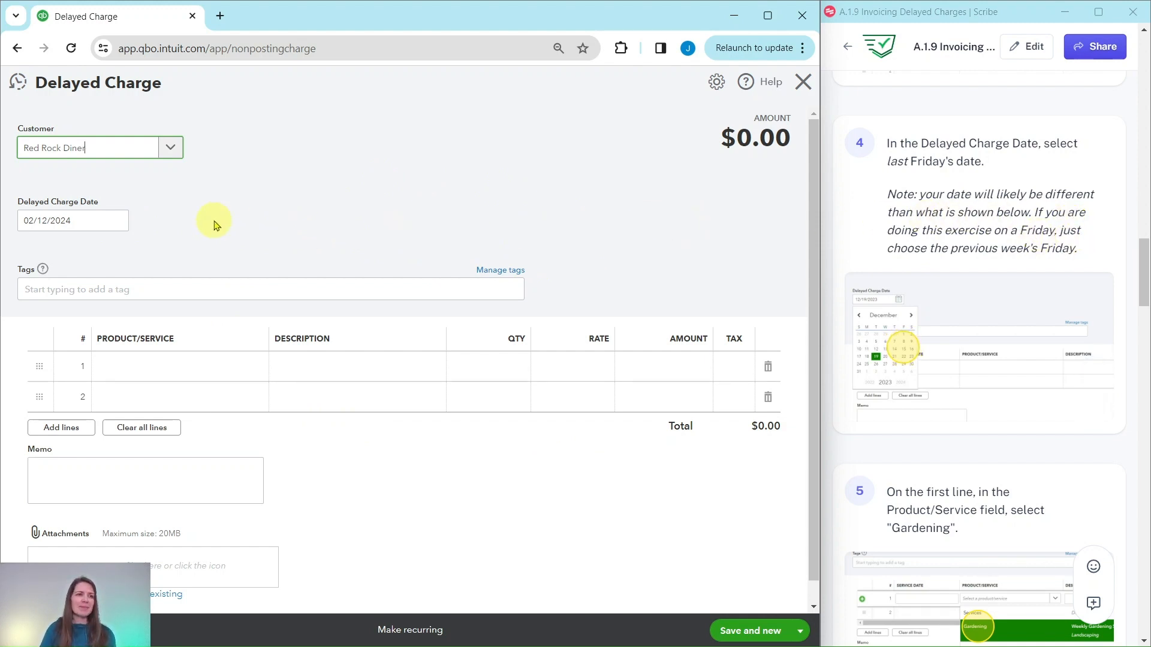
click(115, 220)
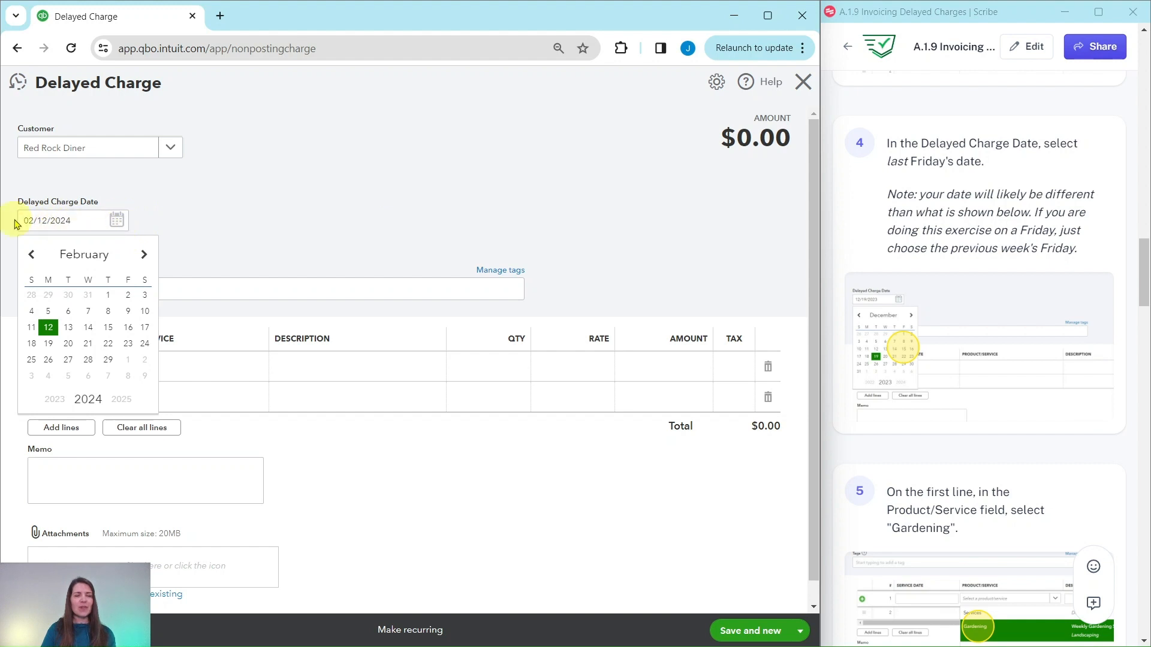
click(128, 312)
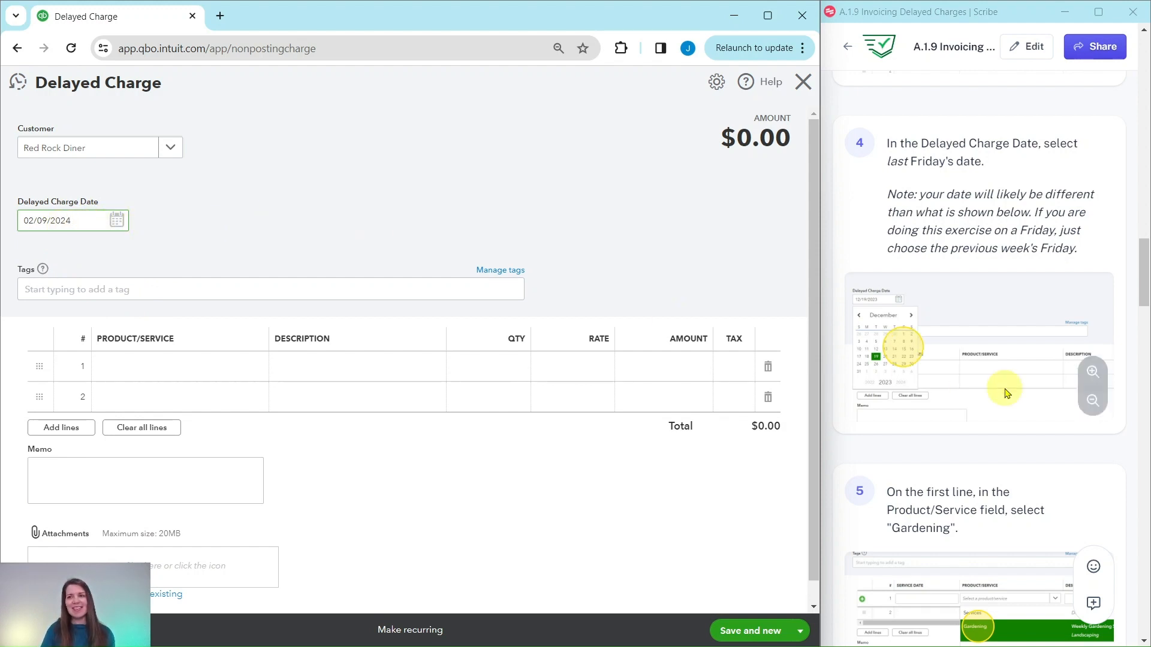
Step: Choose the Gardening service as the product/service on the first line
scroll(998, 366, down, 5)
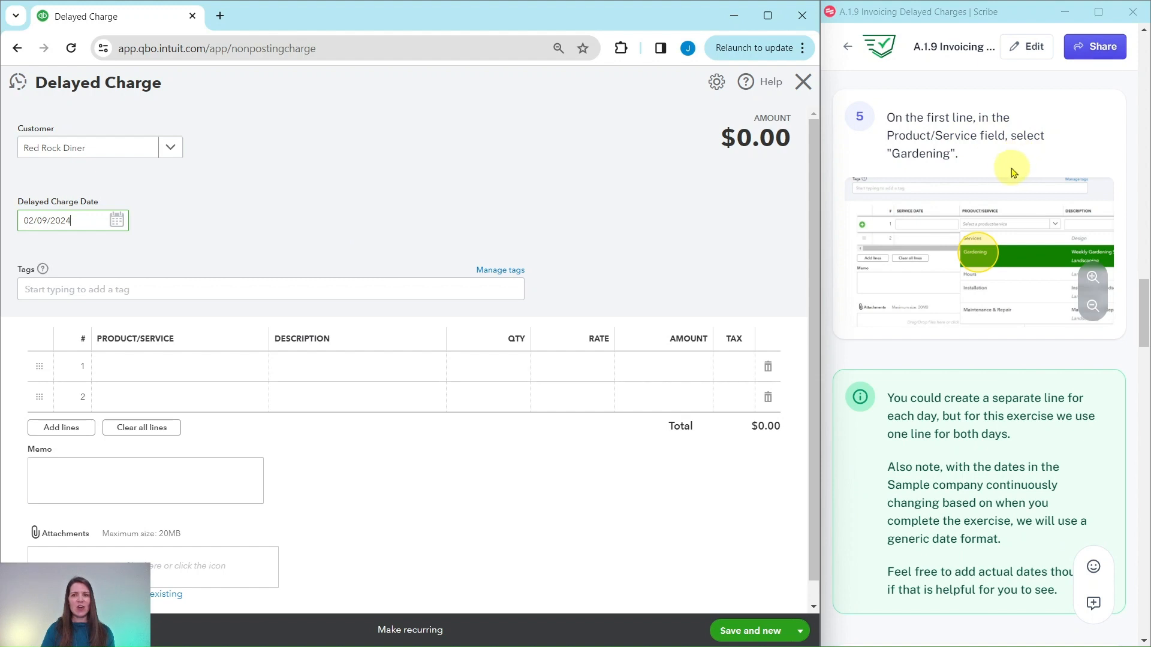
click(154, 375)
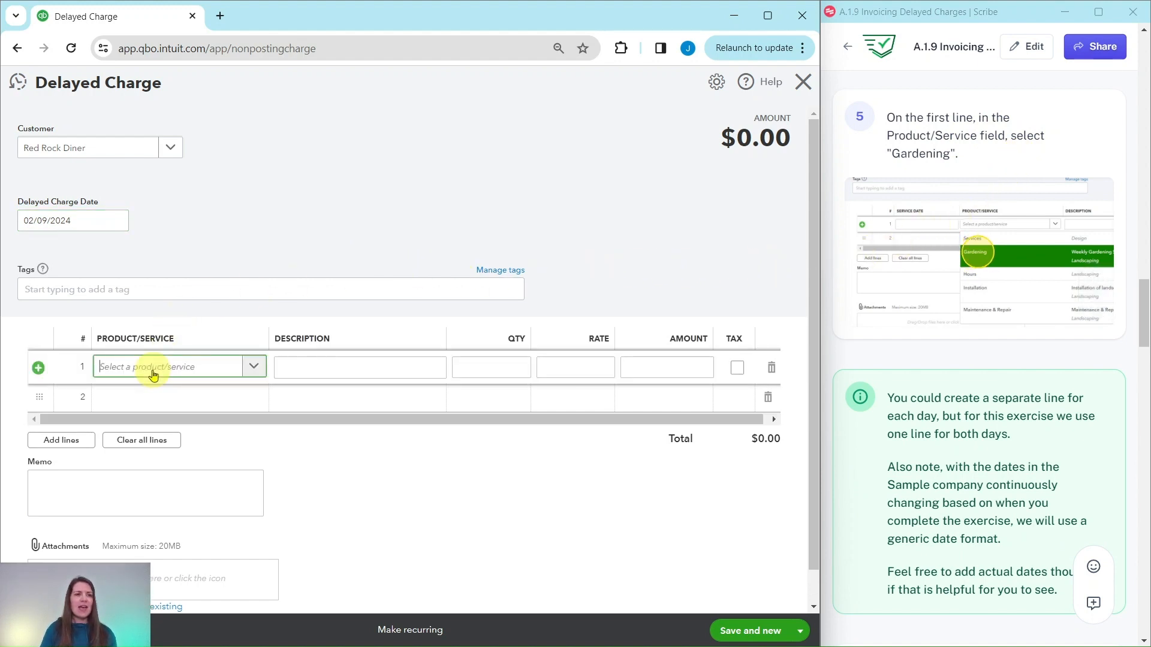
text(gardening)
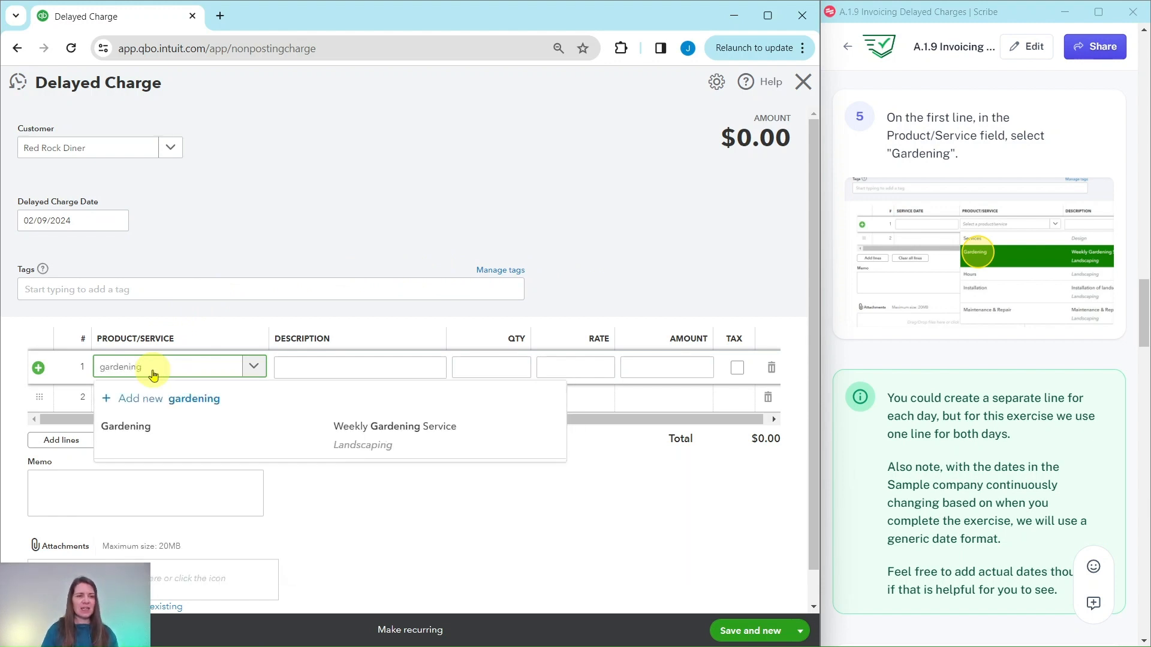
click(149, 432)
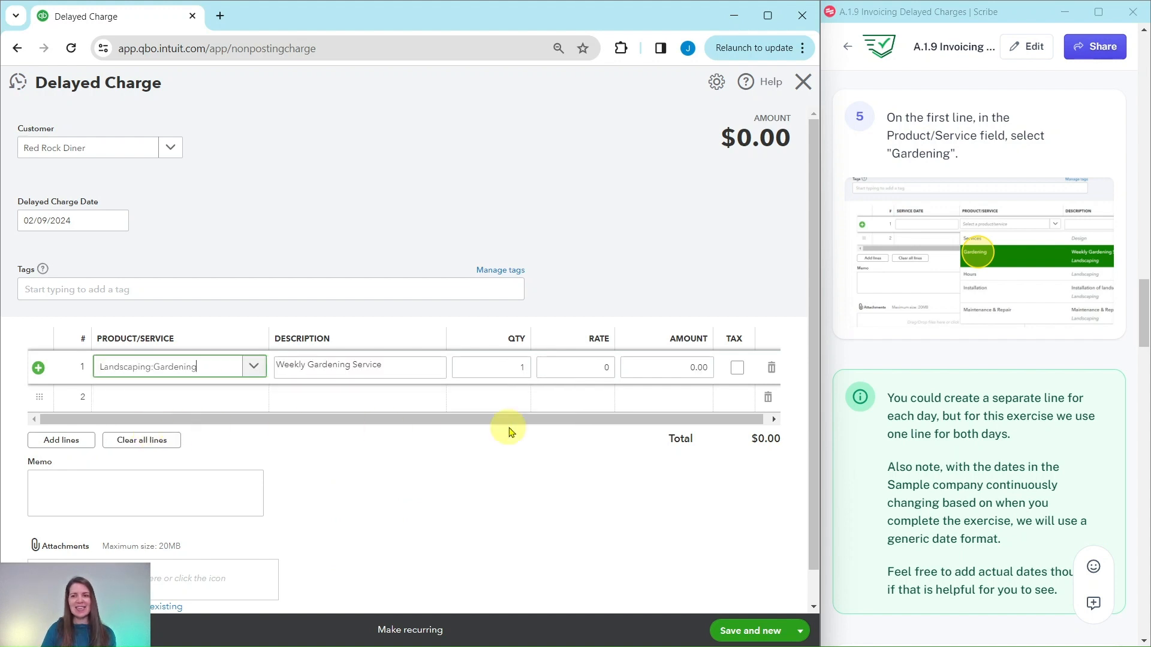
Step: Extend the first line's description to read "Weekly Gardening Service - mm/dd/yy, mm/dd/yy"
scroll(935, 417, down, 3)
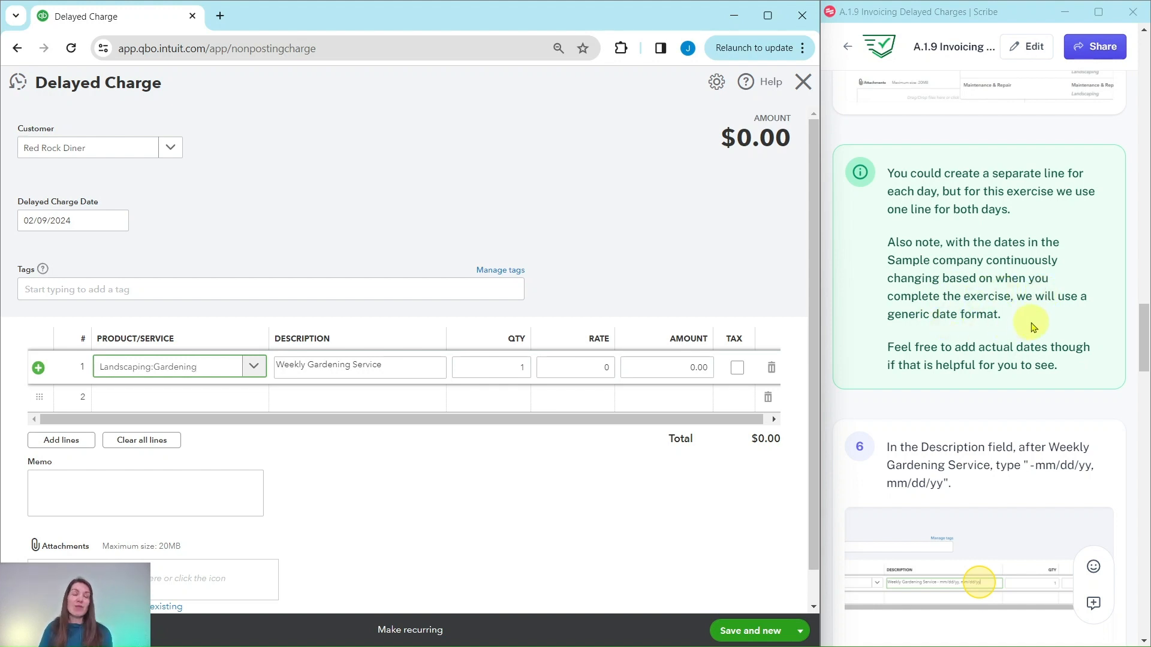
scroll(1019, 308, down, 5)
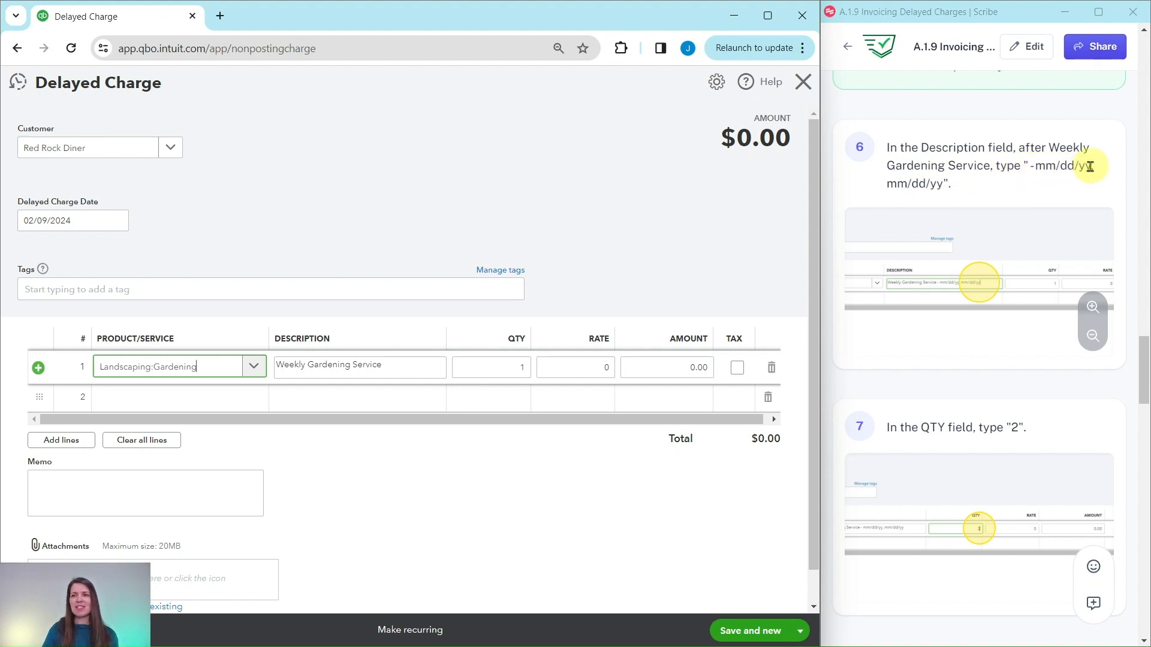
click(393, 364)
click(394, 366)
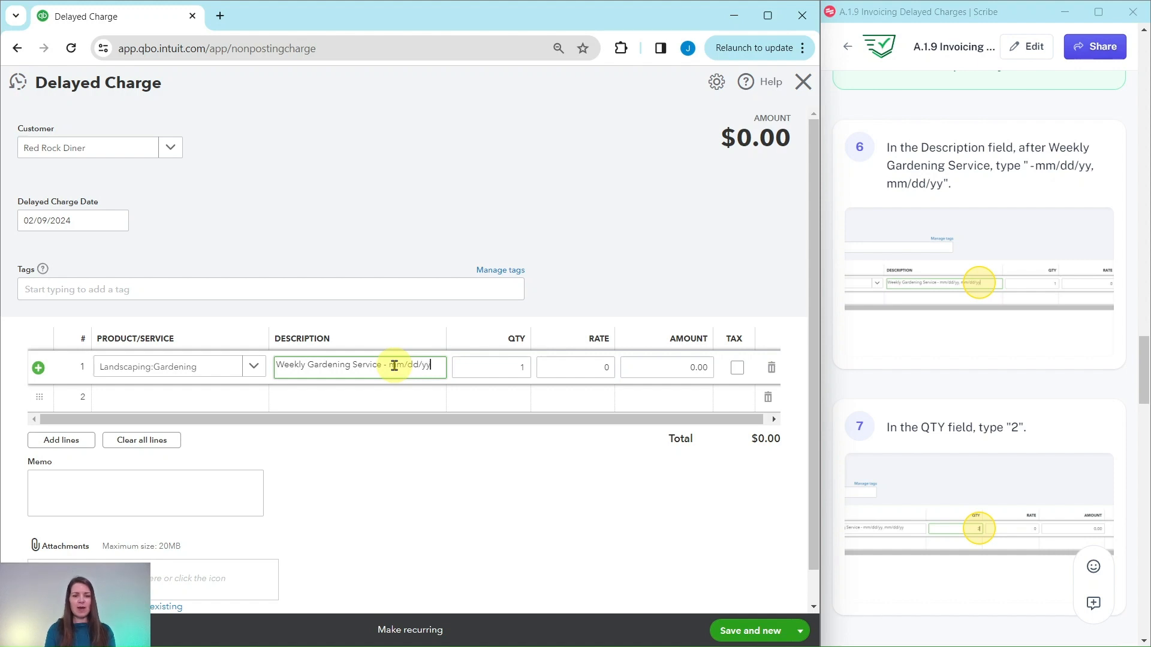
text(- mm/dd/yy, mm/dd/yy)
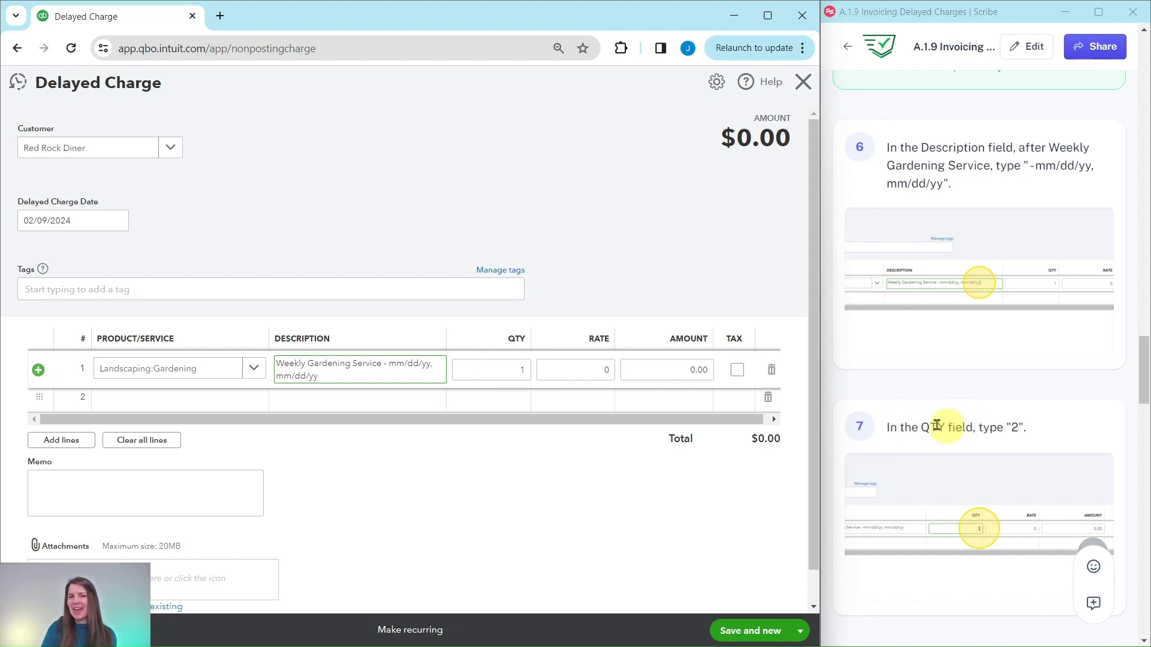
Step: Set the gardening line's quantity to 2 and rate to 25, and save the charge while starting a new one
click(523, 371)
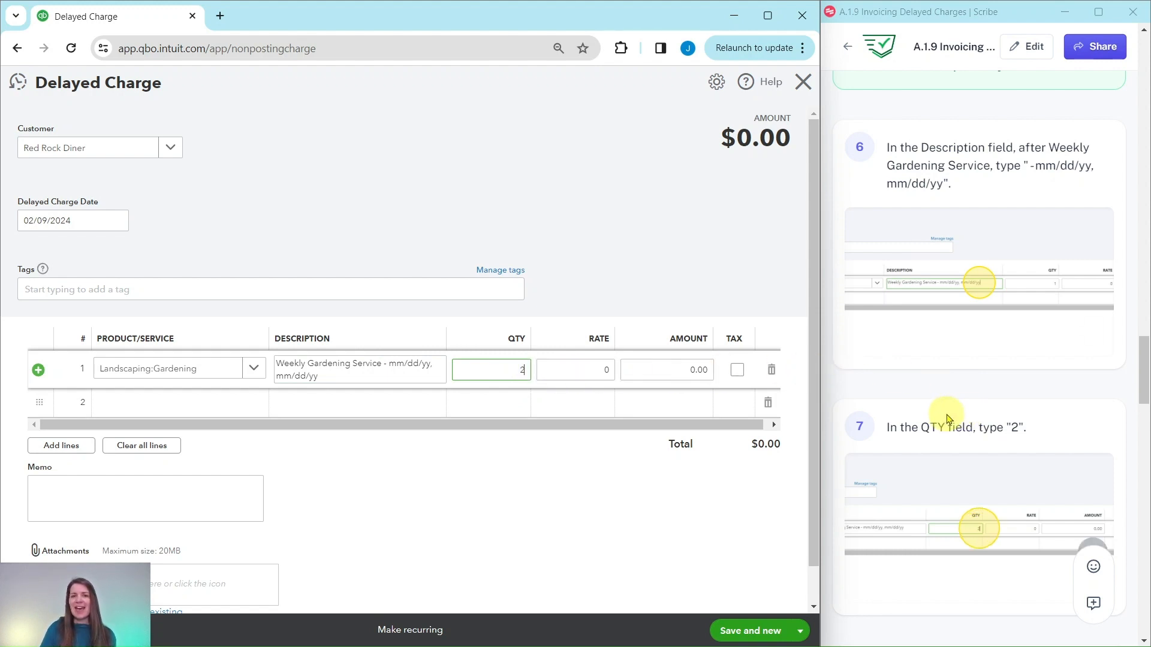
scroll(946, 418, down, 8)
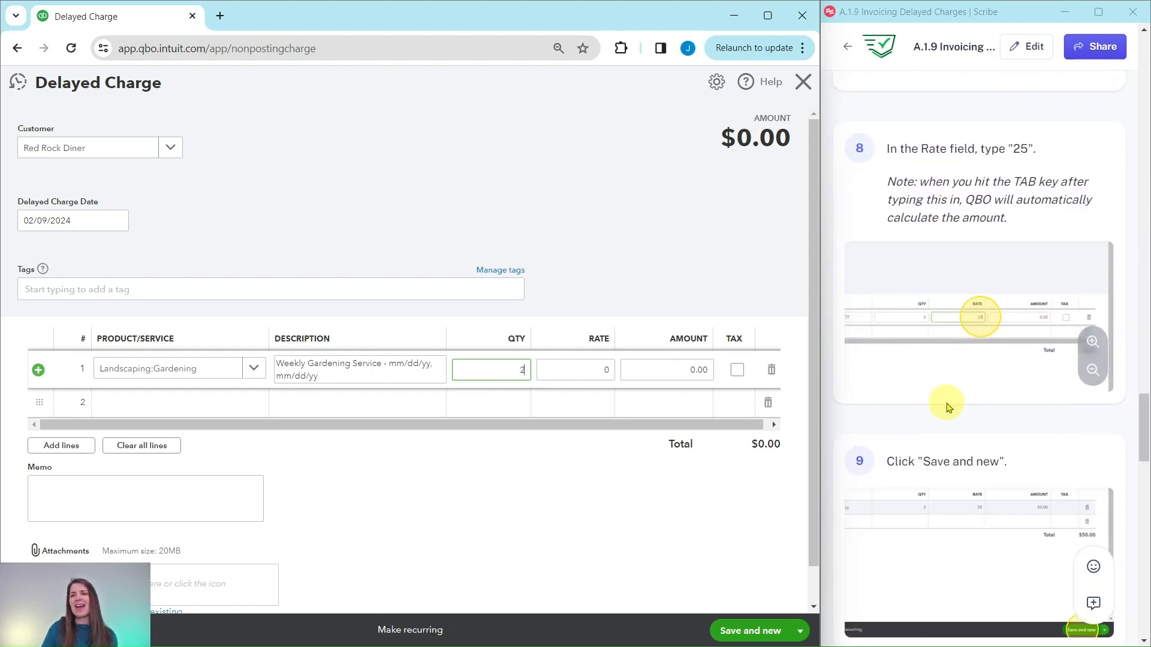
click(604, 371)
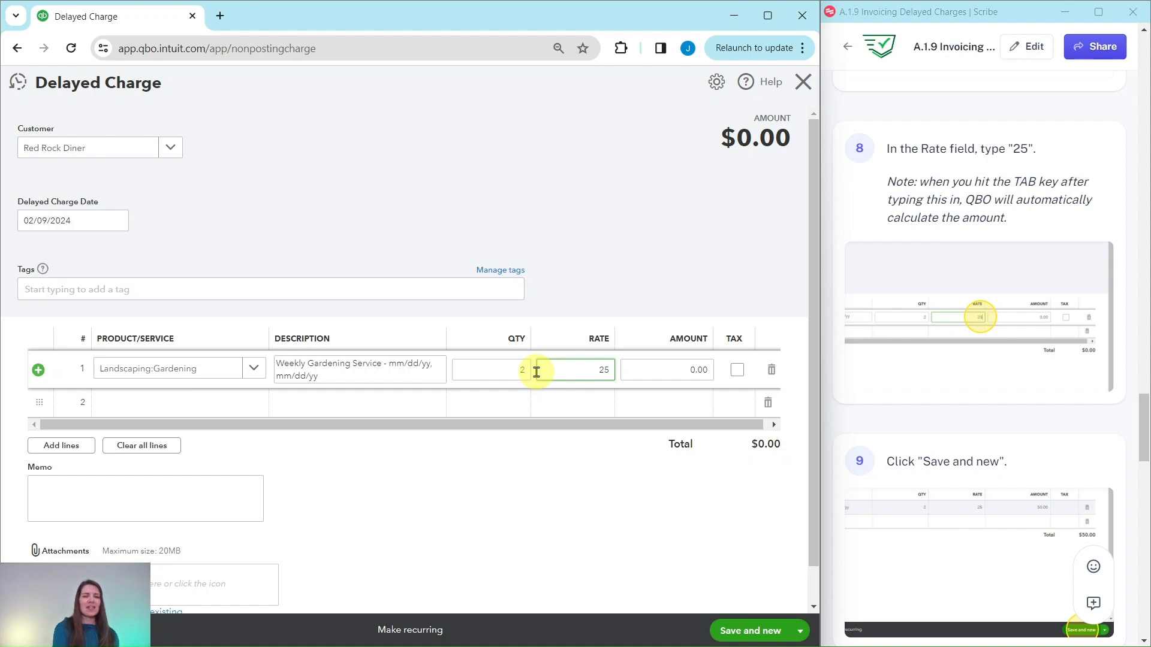
key(Tab)
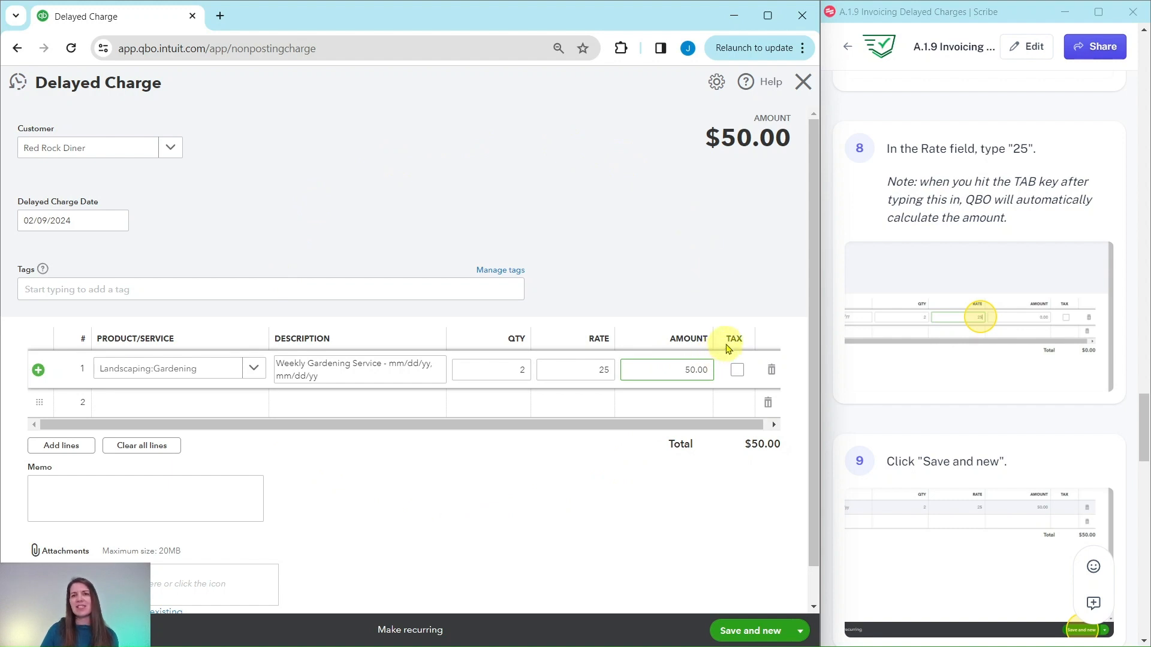
click(756, 636)
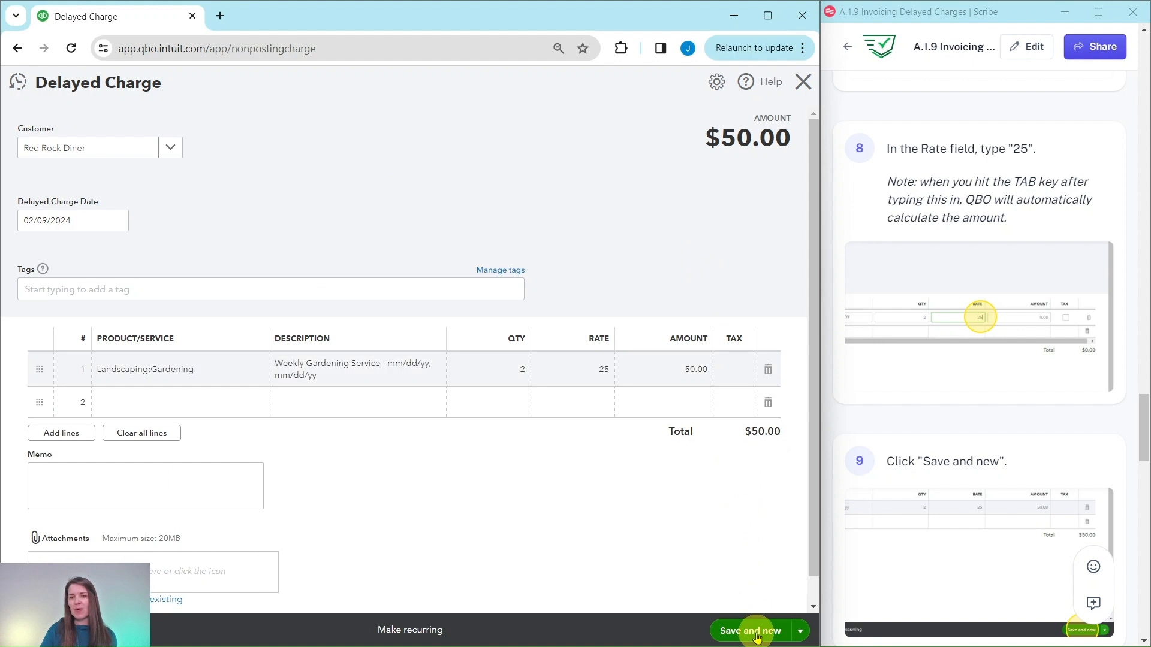
Step: Select Red Rock Diner as the customer for this week's delayed charge
scroll(955, 372, down, 1)
scroll(956, 371, down, 6)
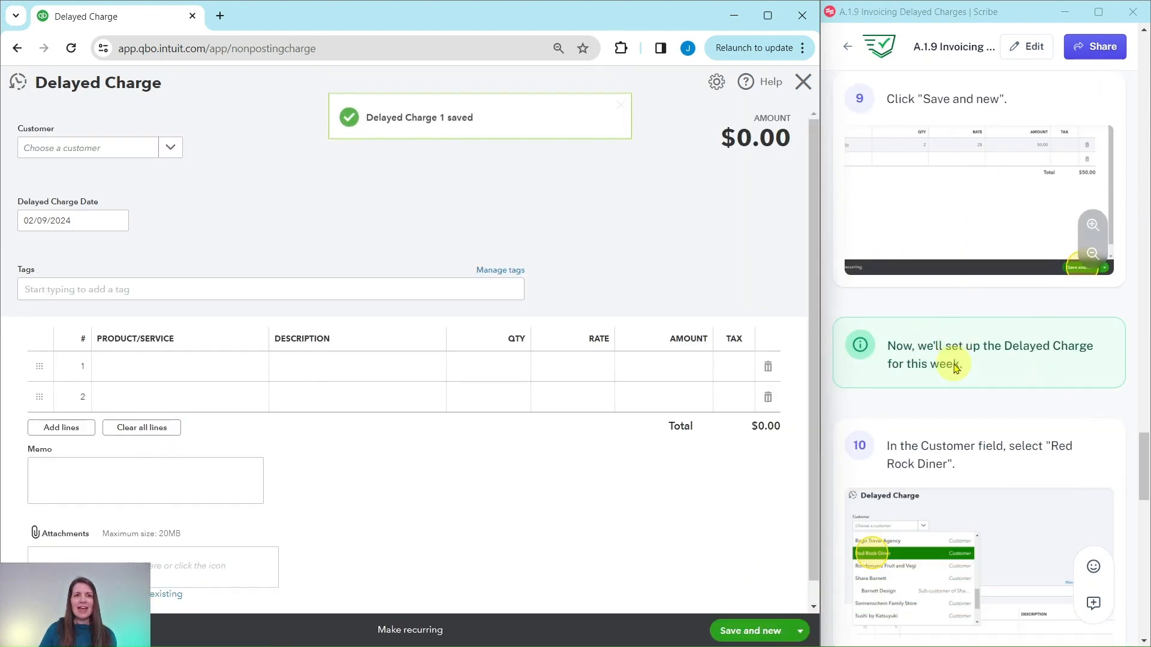
scroll(959, 369, down, 1)
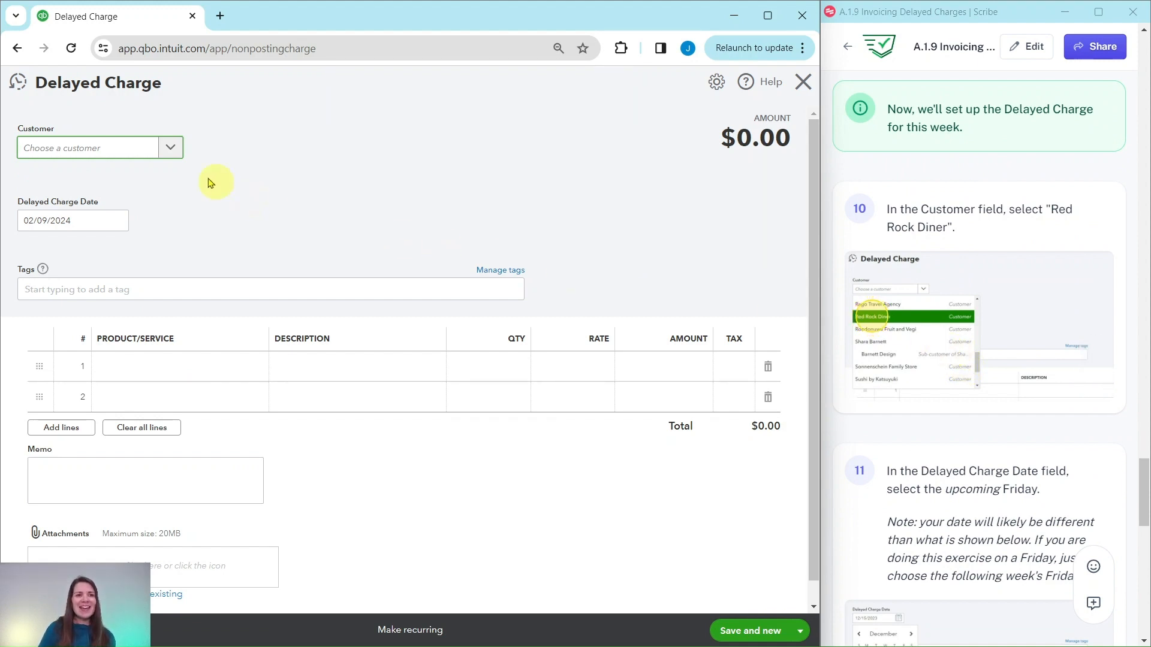
click(118, 153)
text(red)
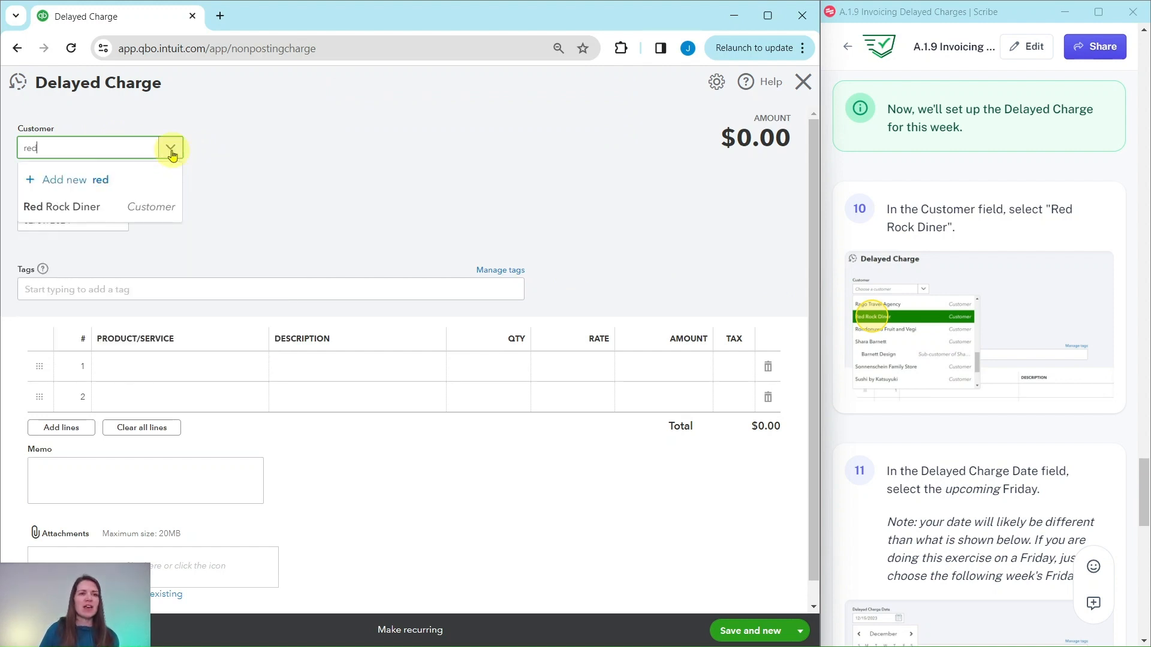
click(57, 214)
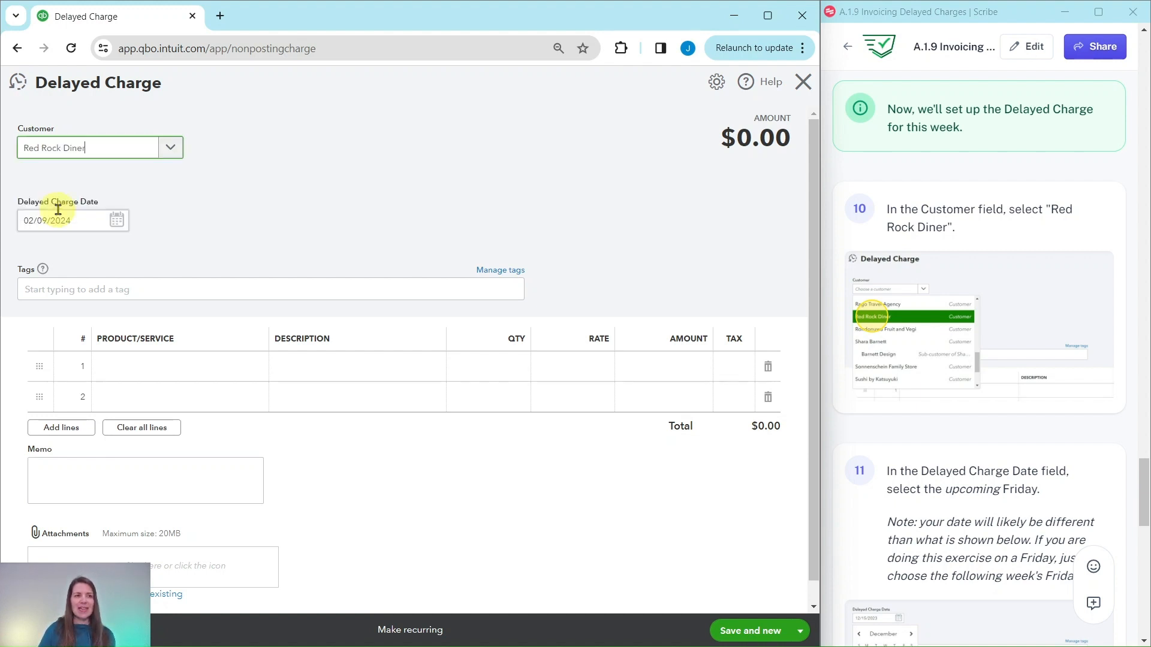
Step: Set the delayed charge date to the upcoming Friday, 02/16/2024
scroll(1007, 265, down, 5)
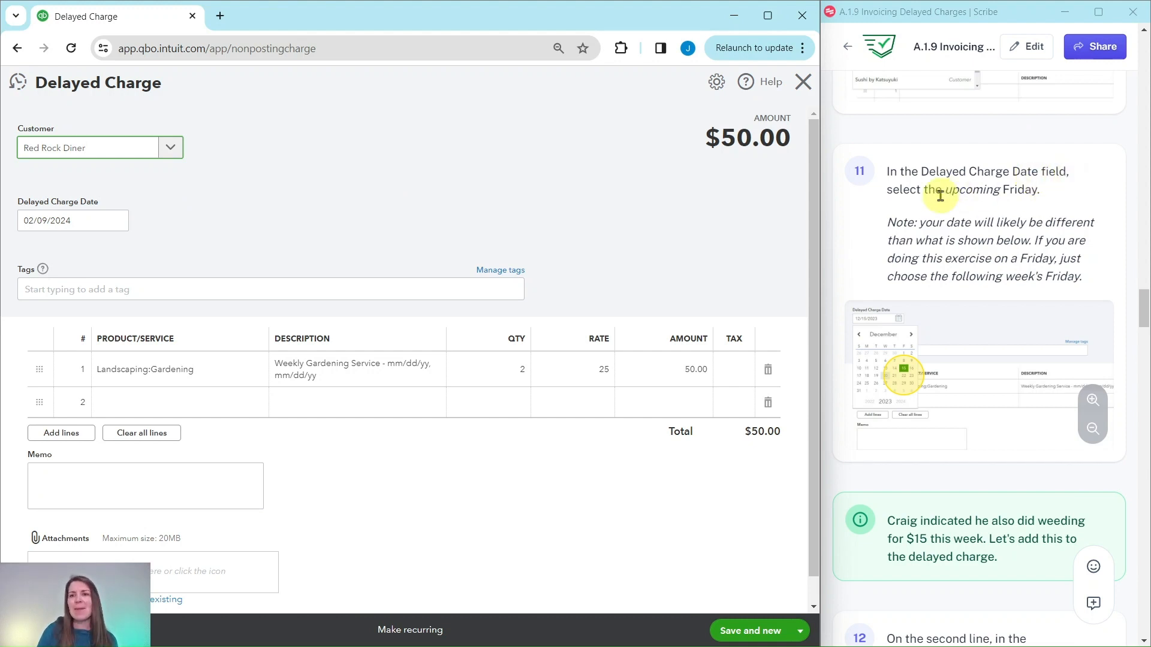
click(99, 220)
click(117, 222)
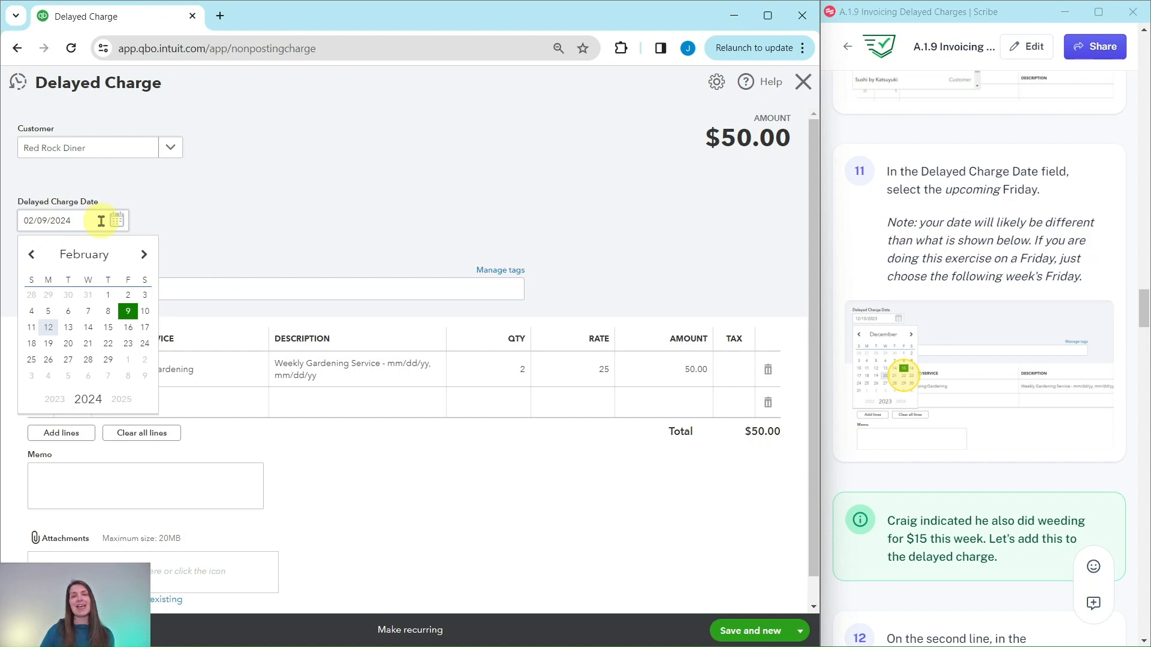
click(129, 327)
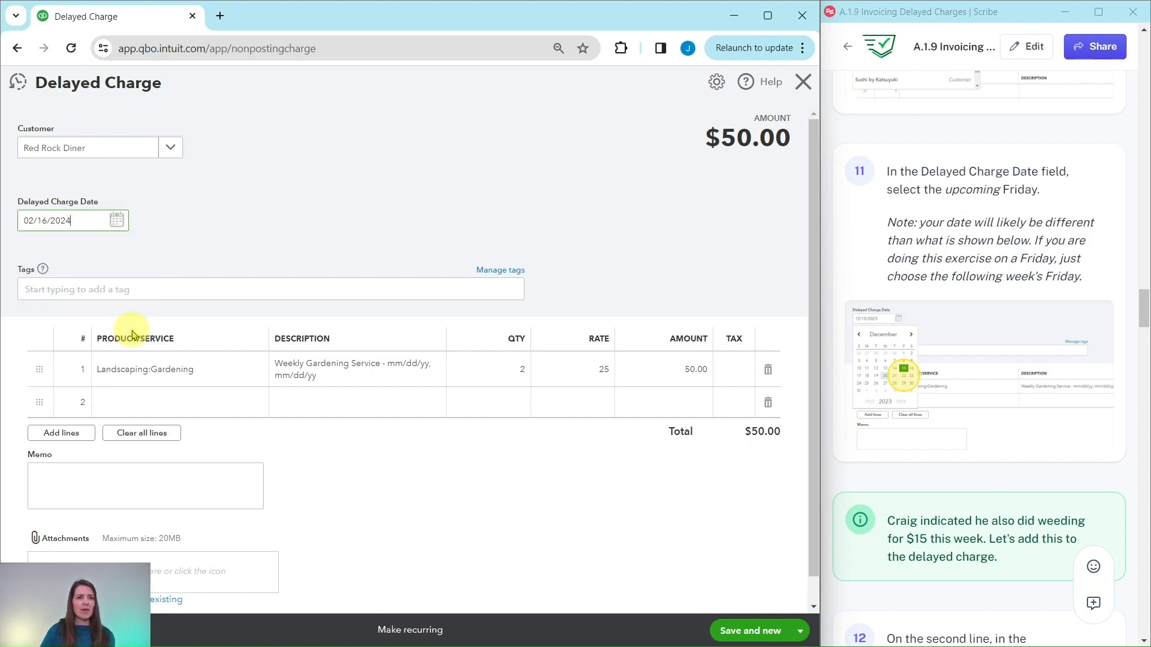
Step: Add Gardening as the product/service on the delayed charge's second line and replace its description with "Weeding"
scroll(961, 322, down, 3)
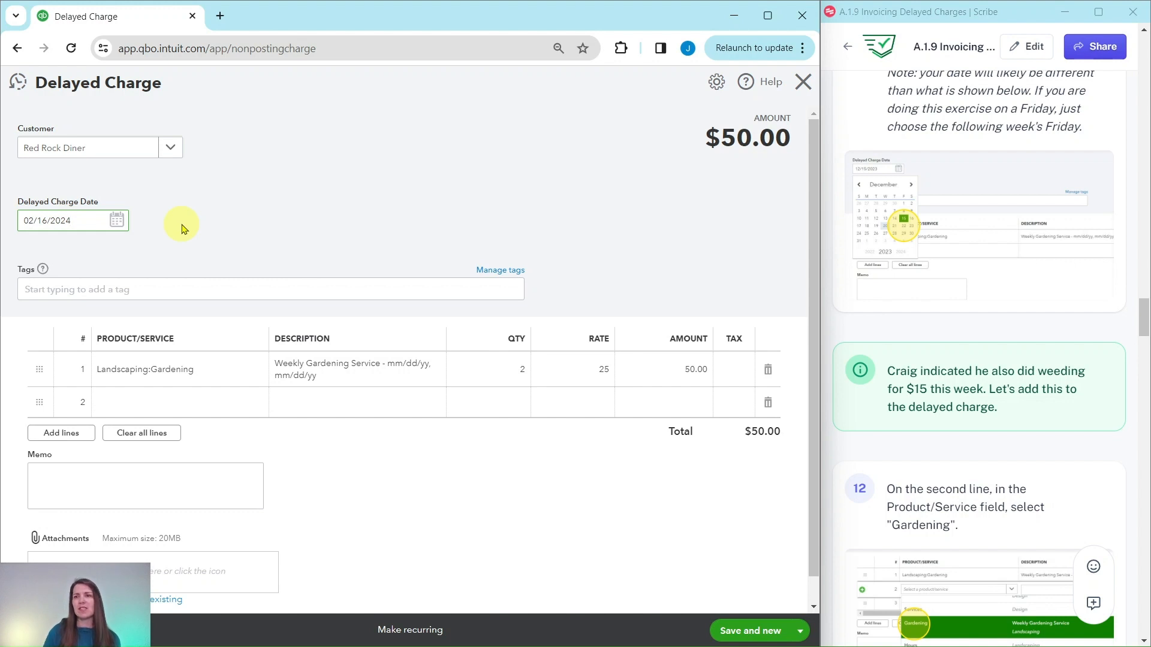
scroll(1019, 275, down, 4)
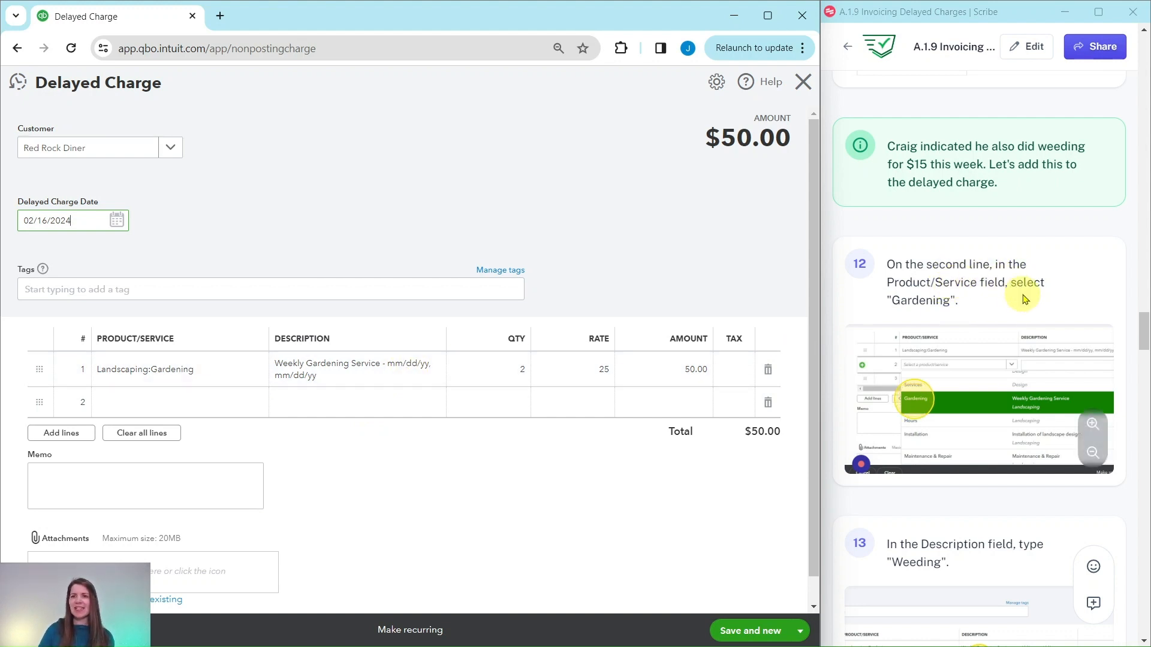
click(228, 406)
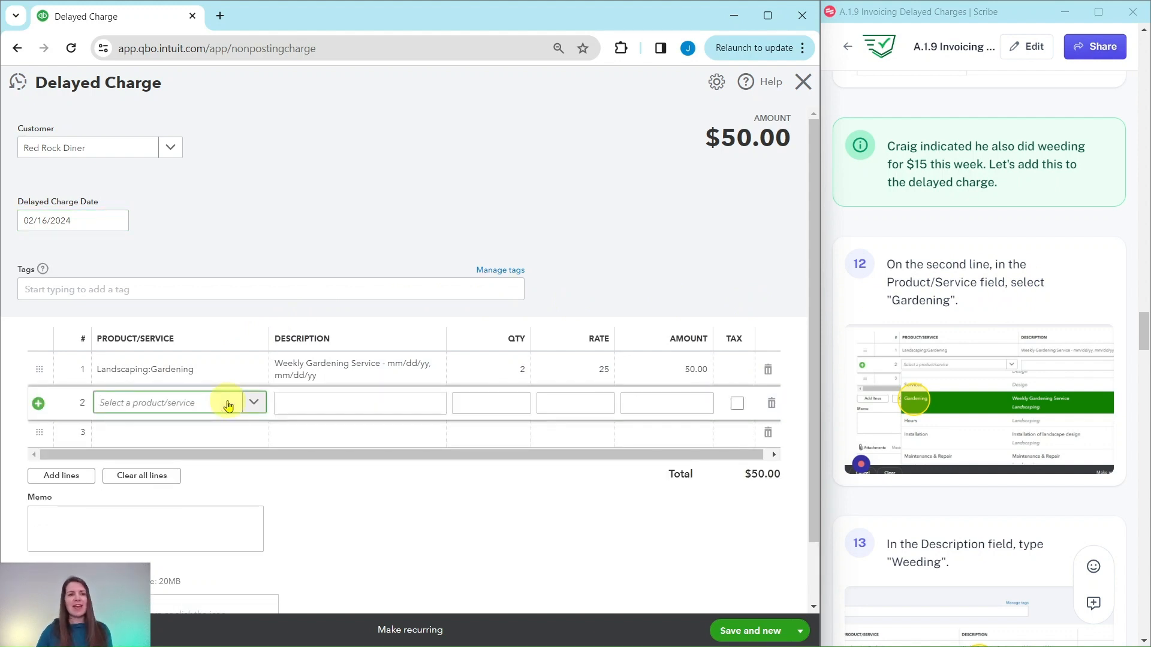
text(gardening)
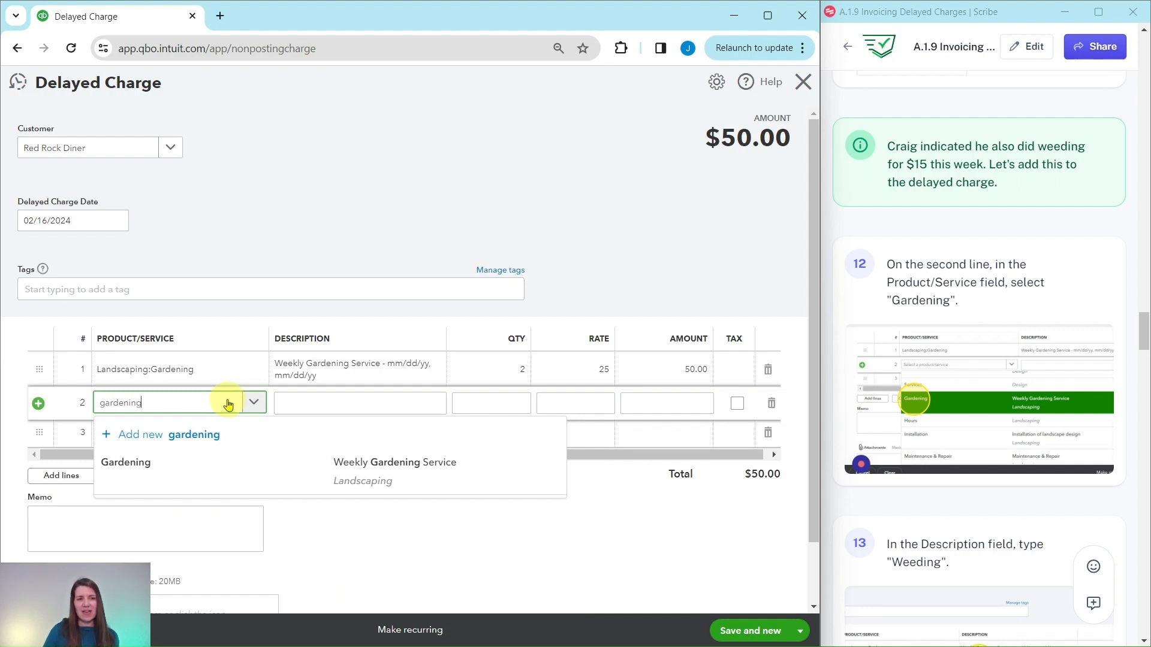
click(140, 472)
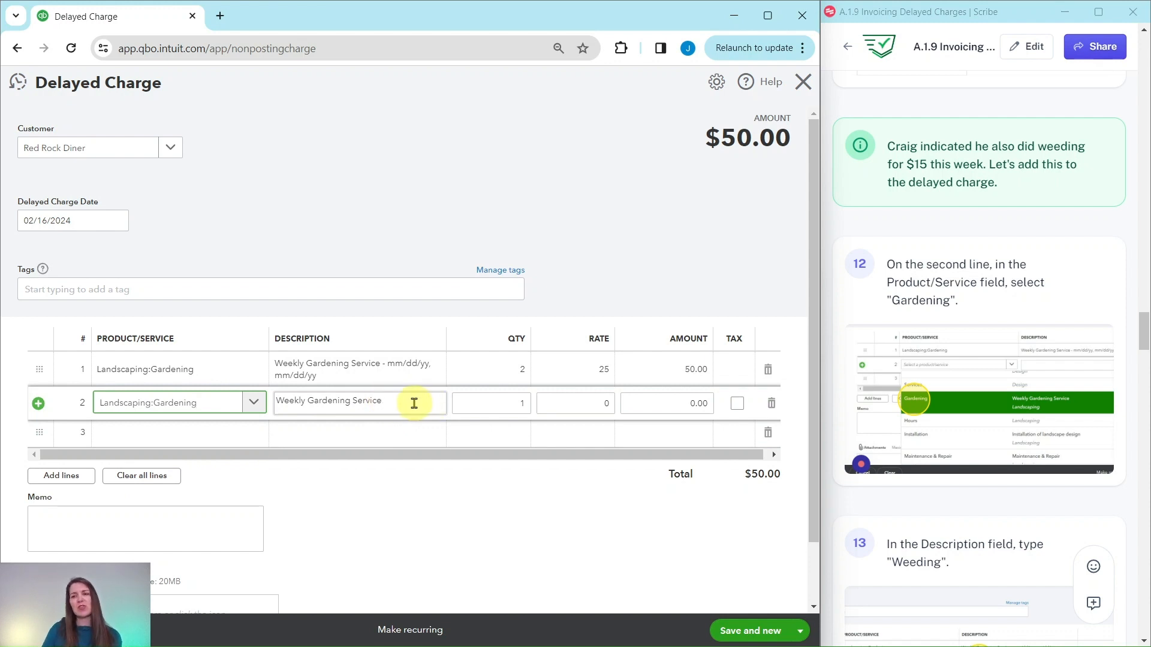
drag(411, 403, 269, 401)
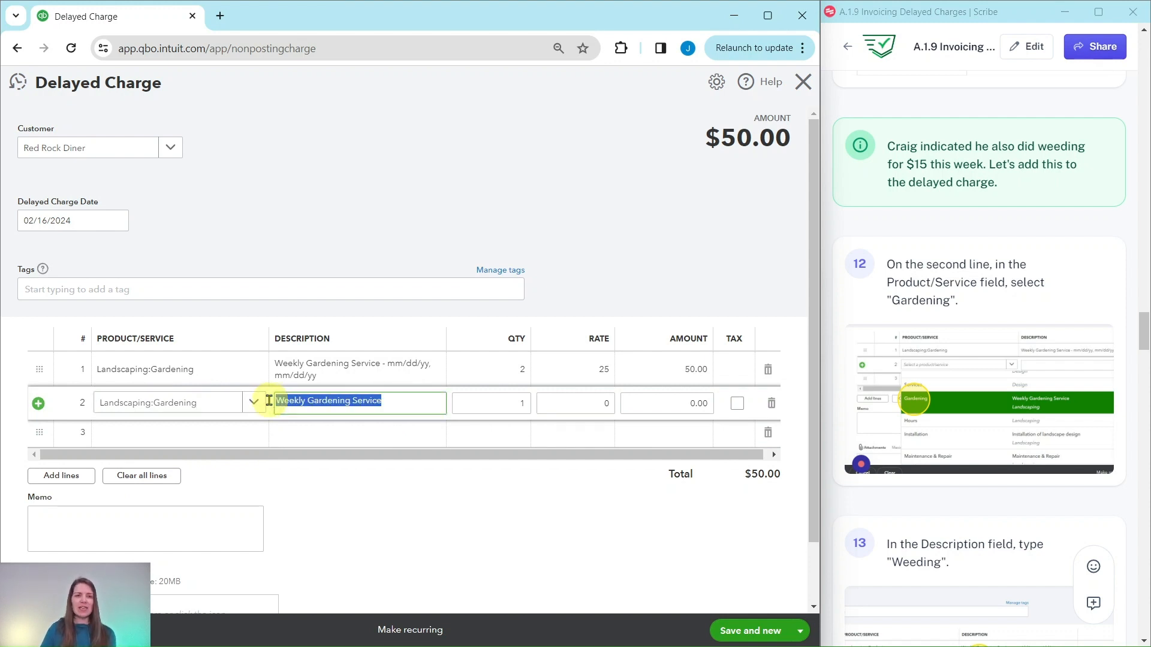
key(BackSpace)
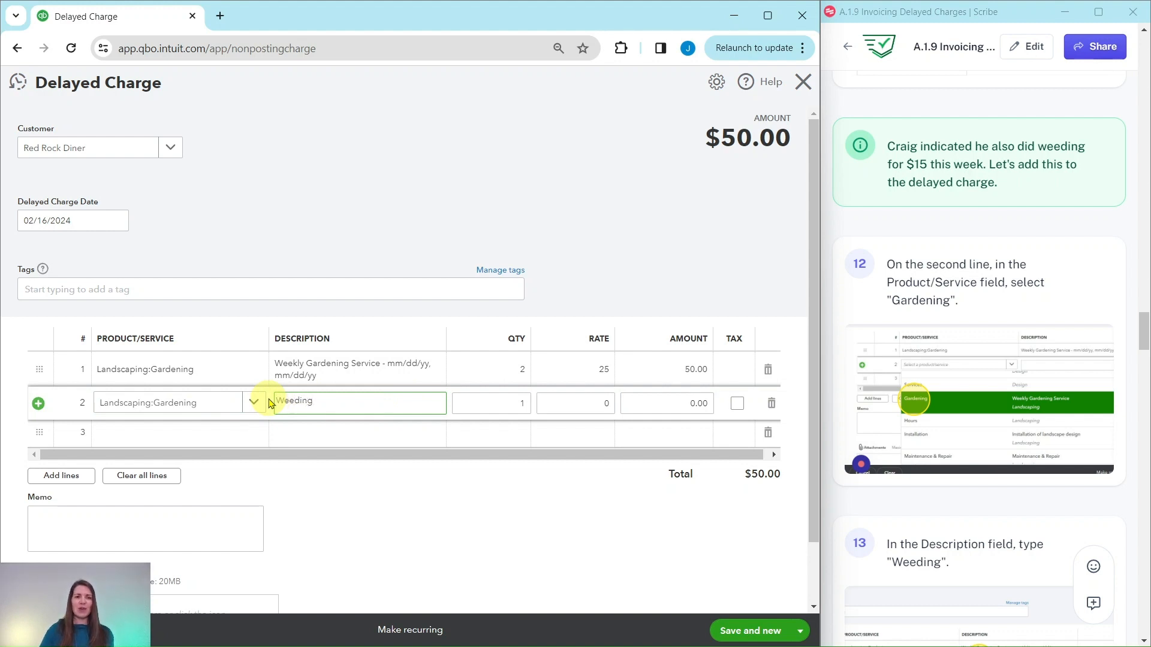
Step: Set the Weeding line's rate to 15, and save and close the delayed charge
scroll(903, 437, down, 8)
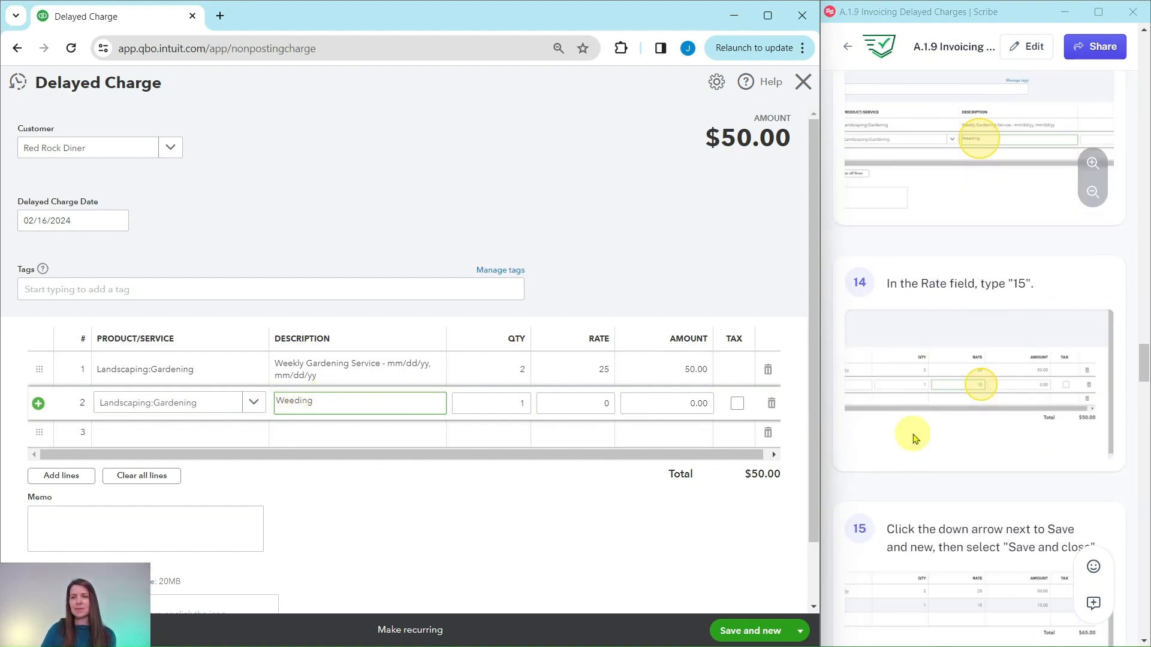
scroll(915, 438, down, 1)
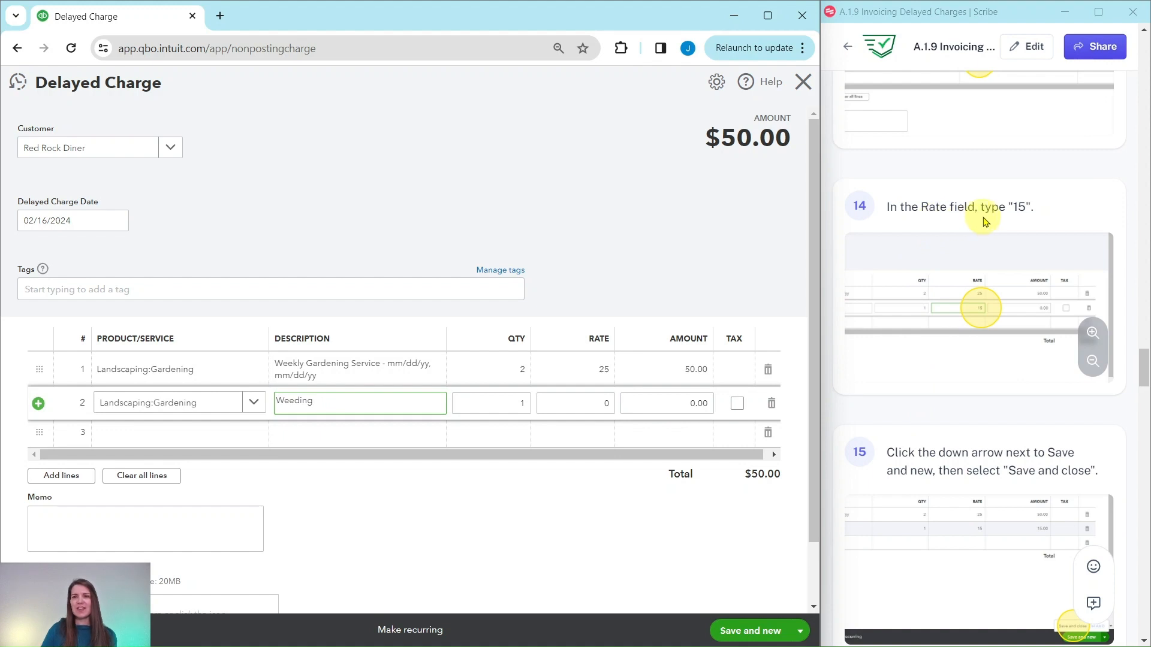
click(608, 403)
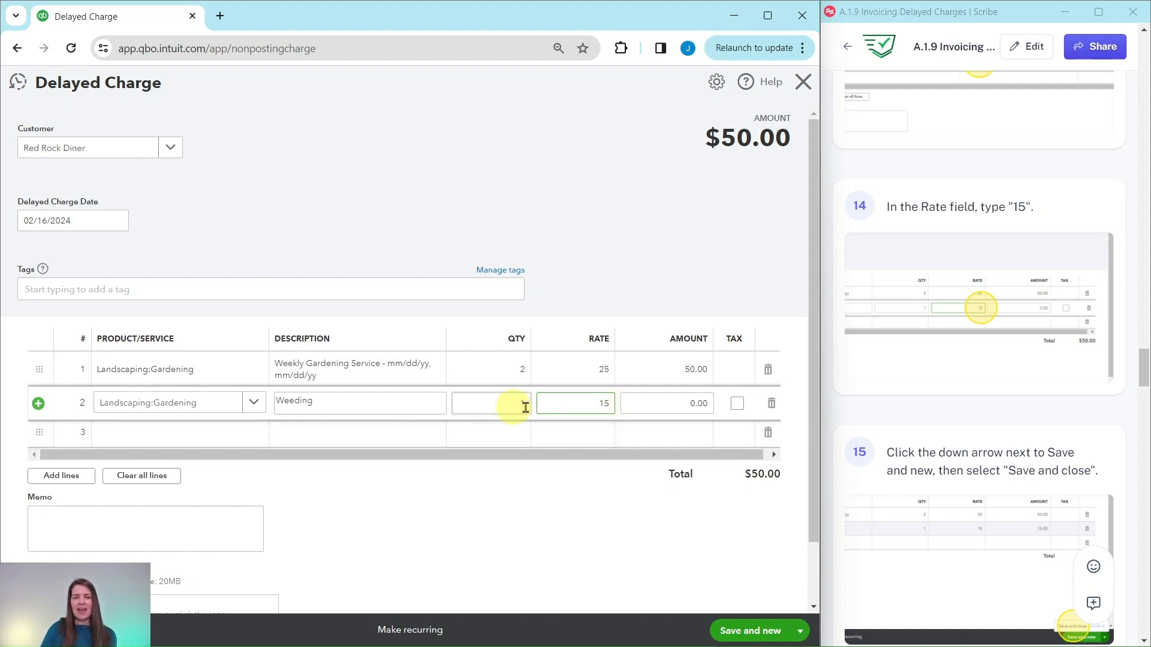
key(Tab)
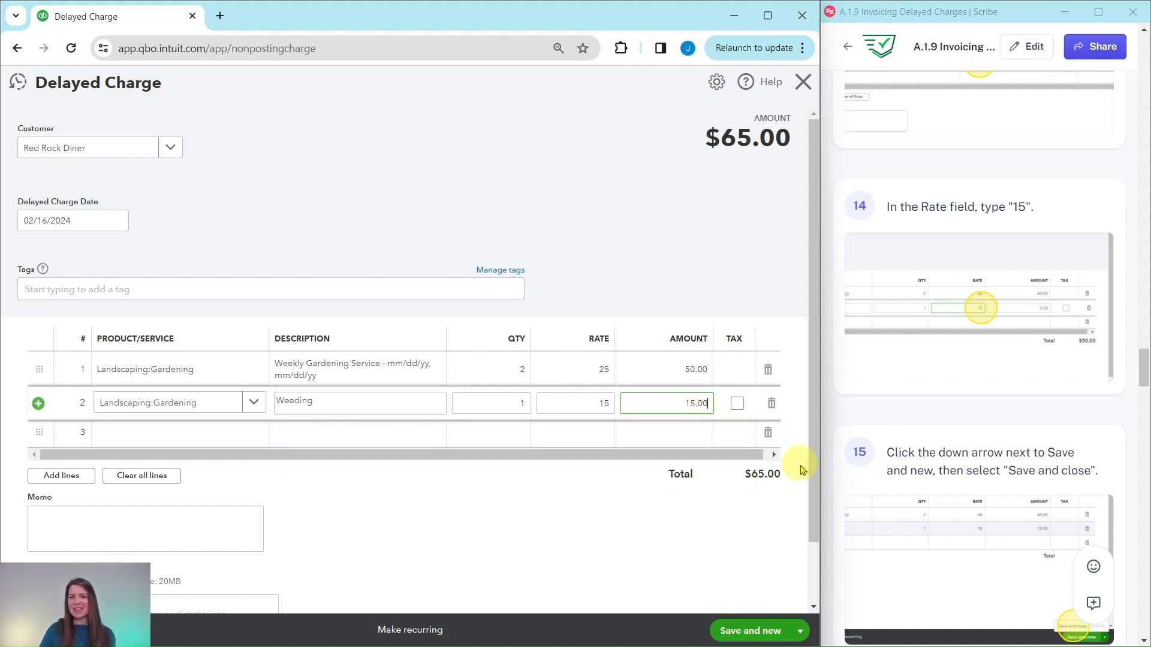
click(801, 633)
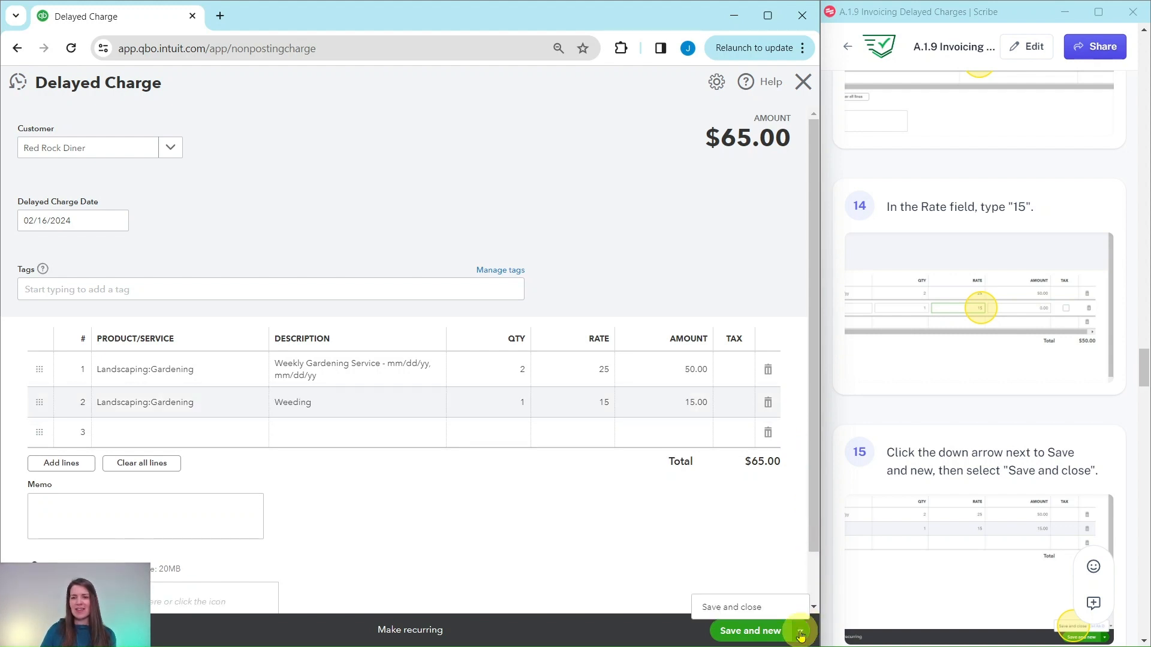
click(731, 608)
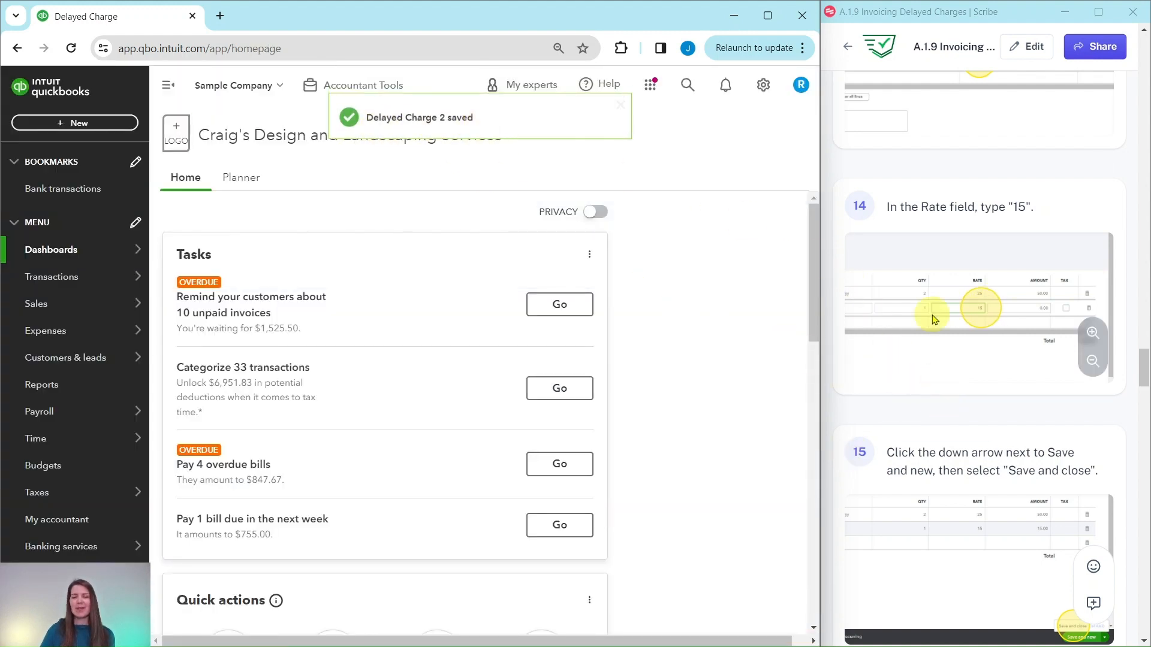
Step: Open the list of all sales transactions to find the recorded delayed charges
scroll(943, 398, down, 5)
scroll(933, 320, down, 3)
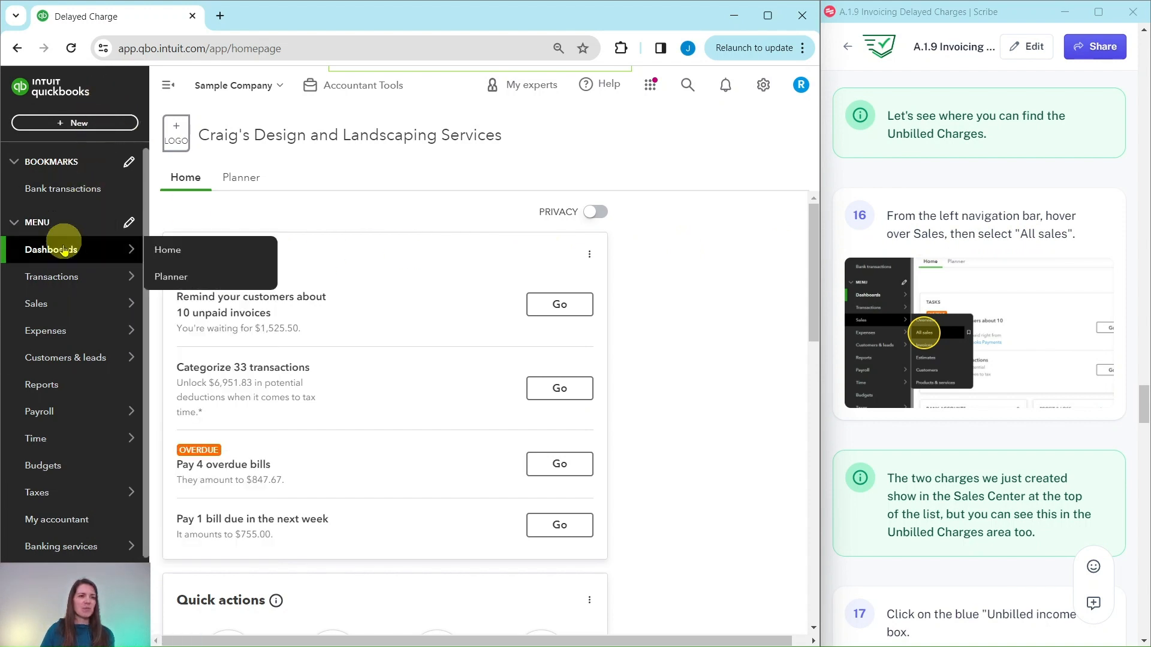
mouse_move(38, 308)
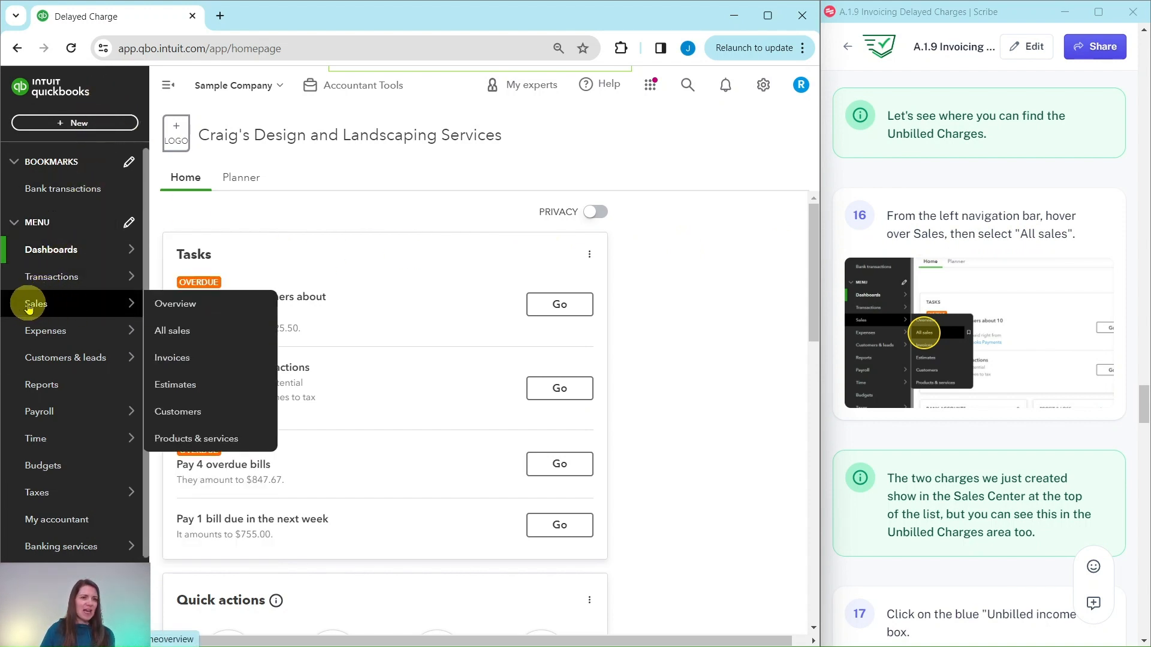
click(180, 333)
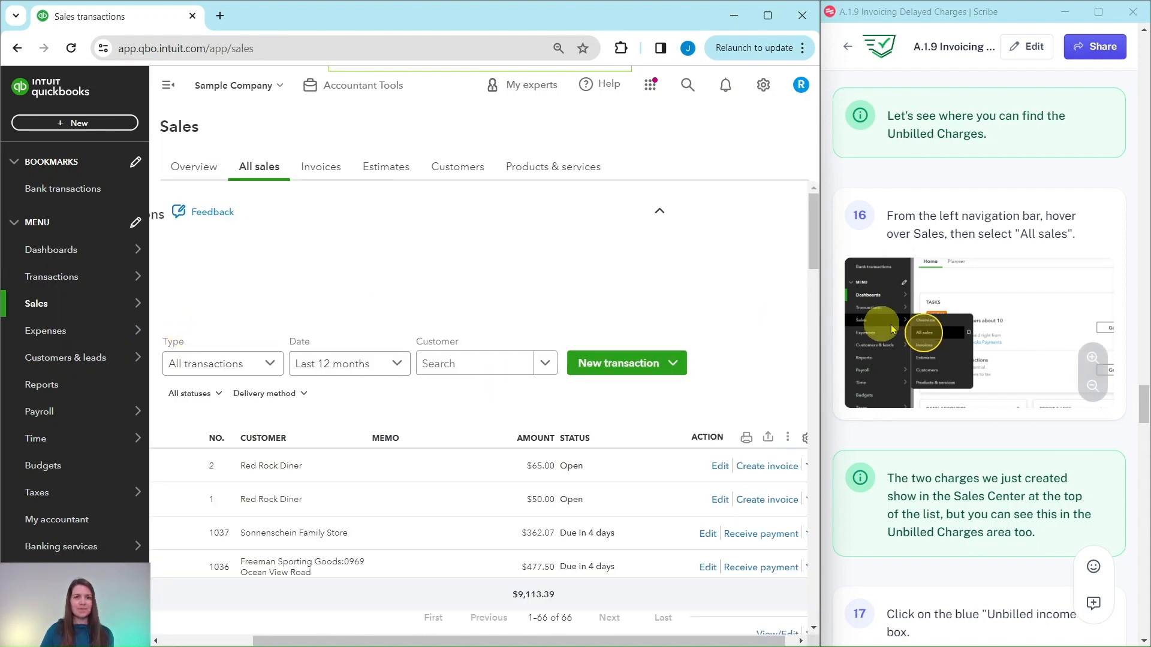
Step: Dismiss the transaction tour and filter the sales transactions to unbilled income
scroll(927, 326, down, 6)
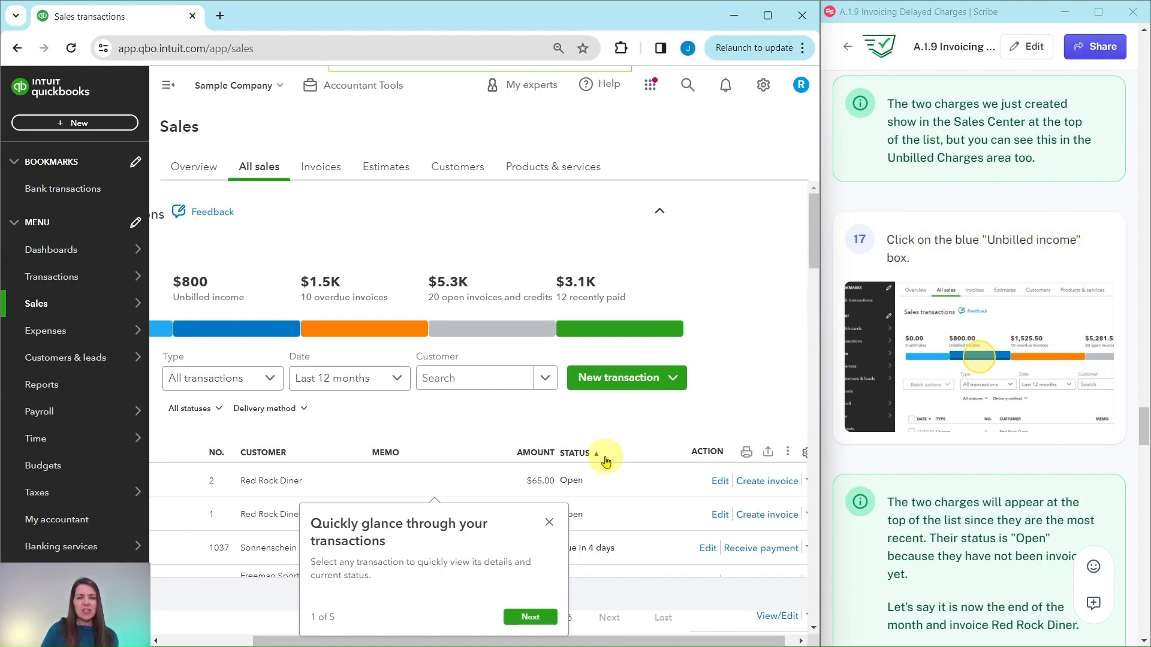
click(548, 522)
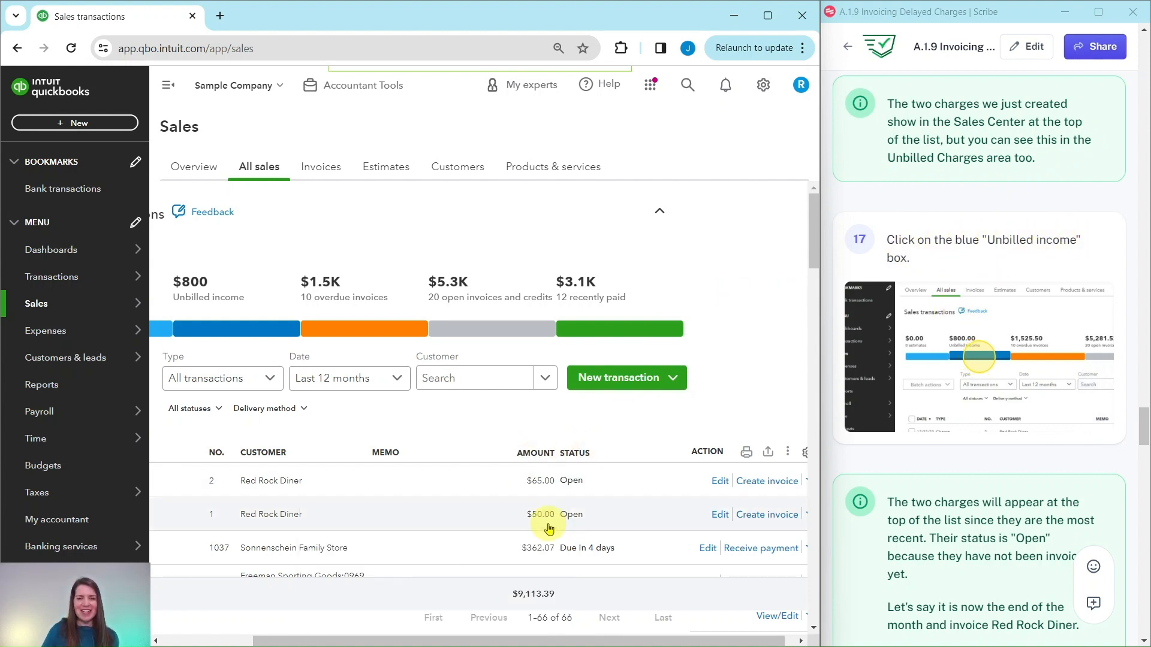
drag(606, 635, 450, 635)
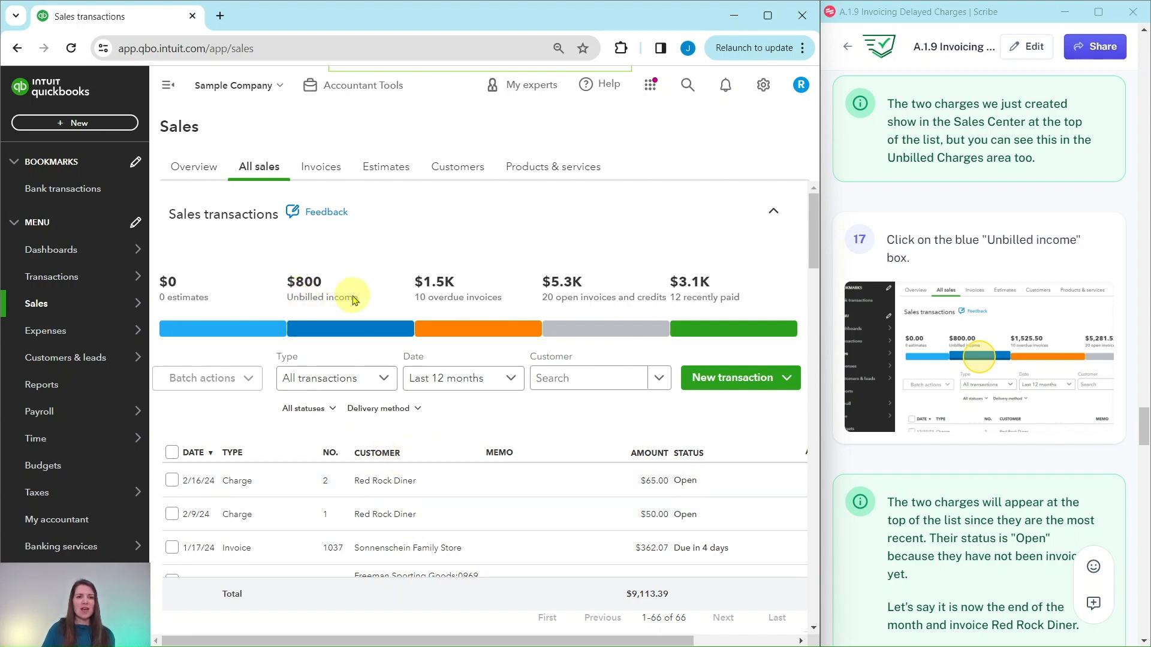
click(340, 329)
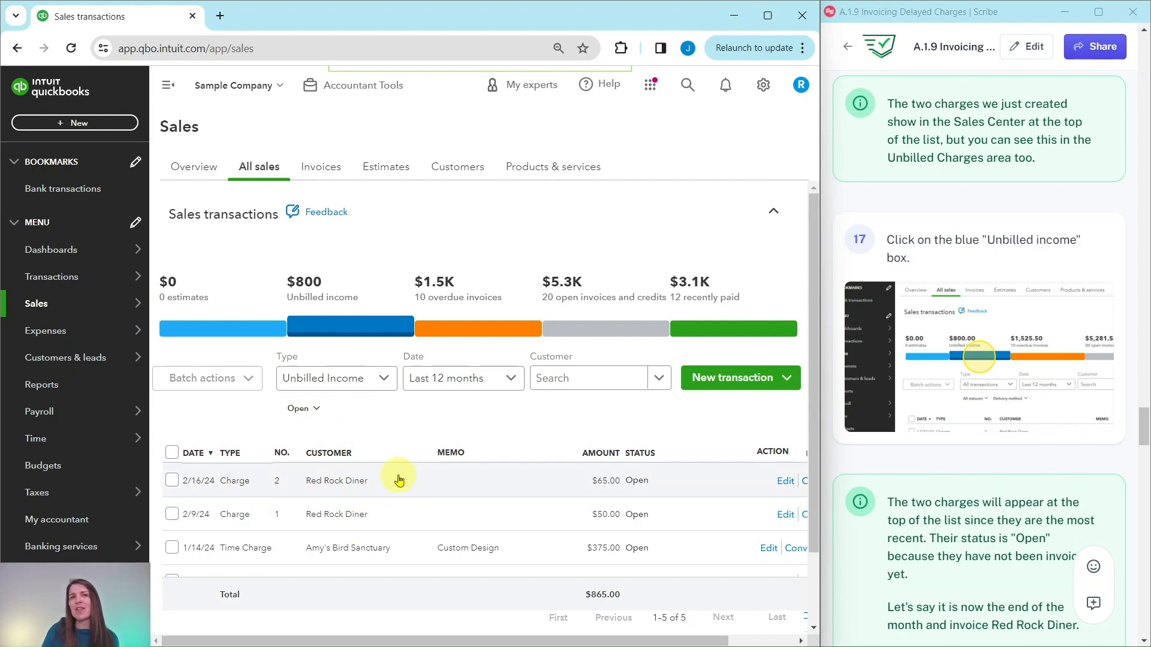
Step: Start a new customer invoice for the month-end billing
scroll(1013, 477, down, 5)
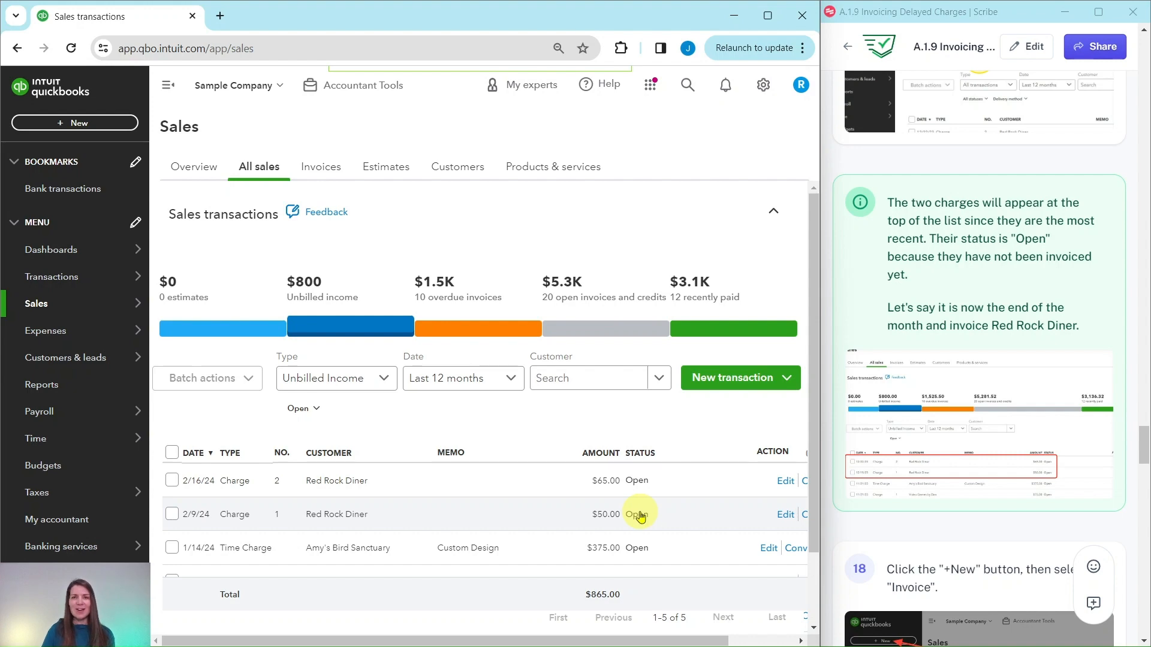
scroll(968, 371, down, 7)
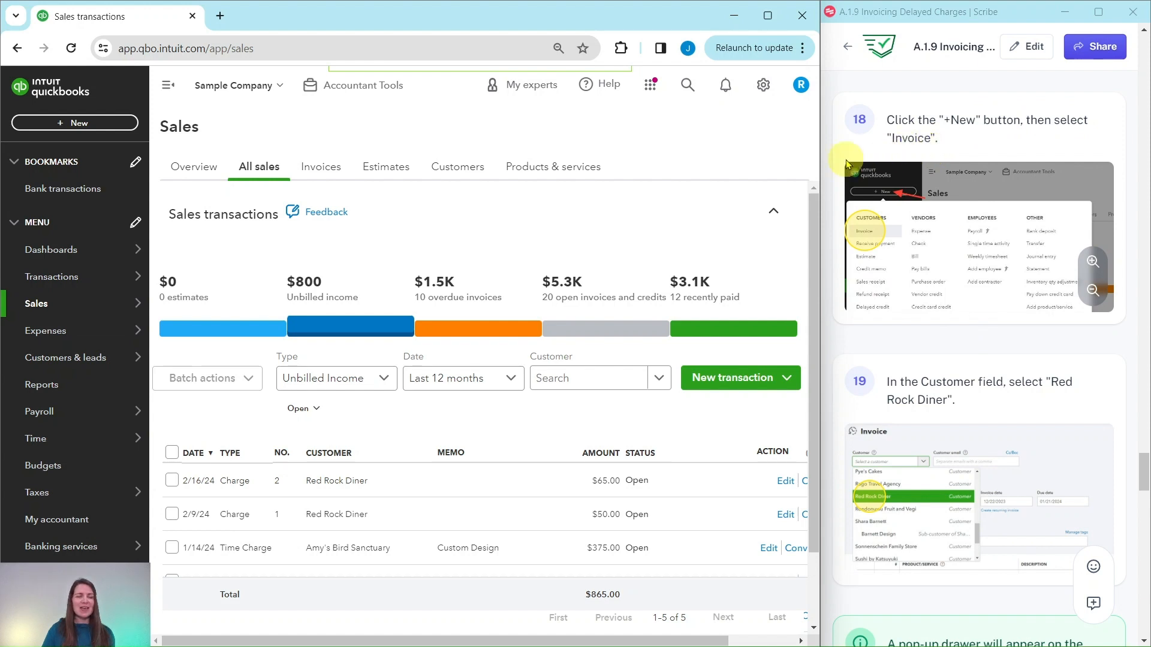
click(63, 125)
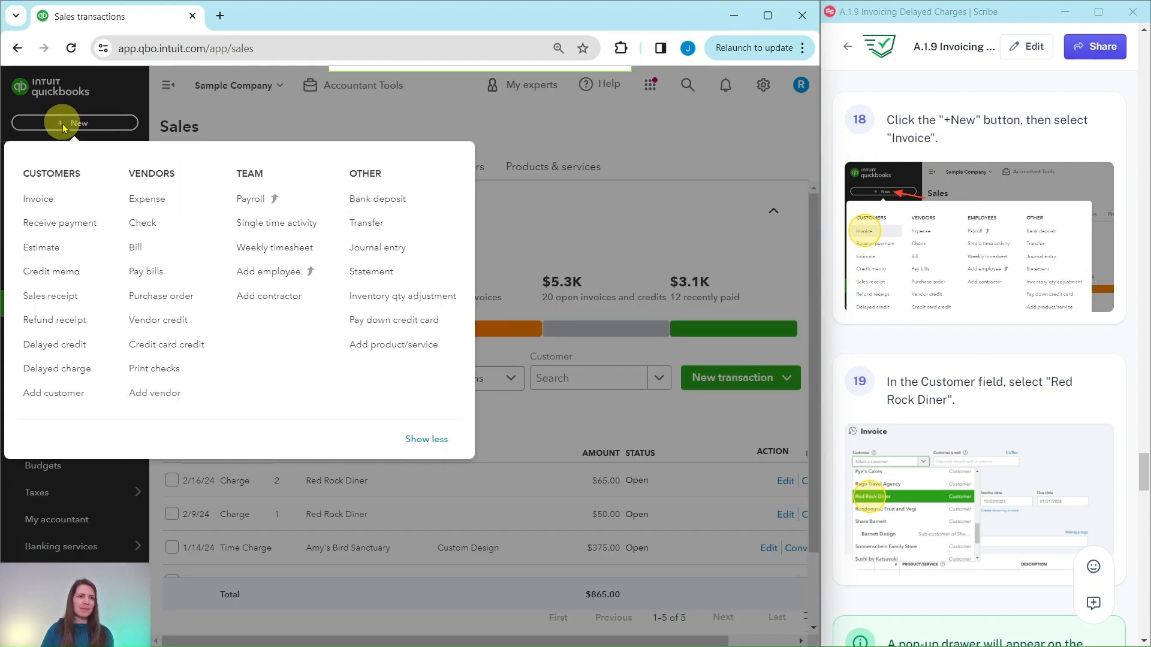
click(42, 200)
Step: Select Red Rock Diner as the invoice customer and add all of its delayed charges to the invoice
scroll(957, 222, down, 1)
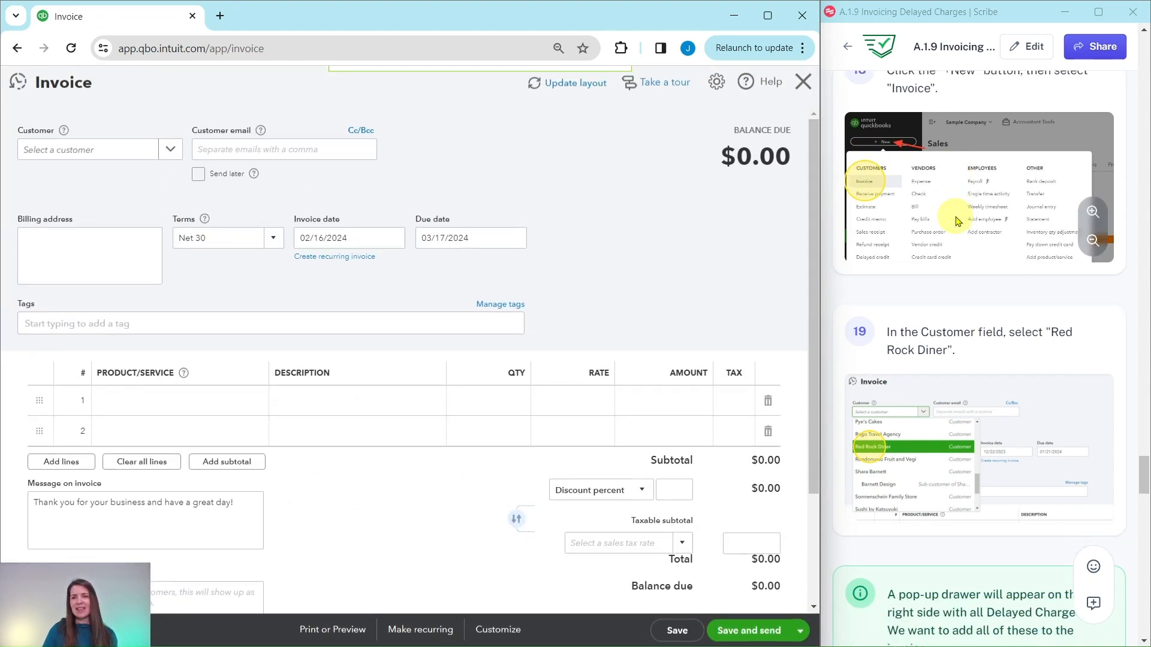
scroll(957, 222, down, 4)
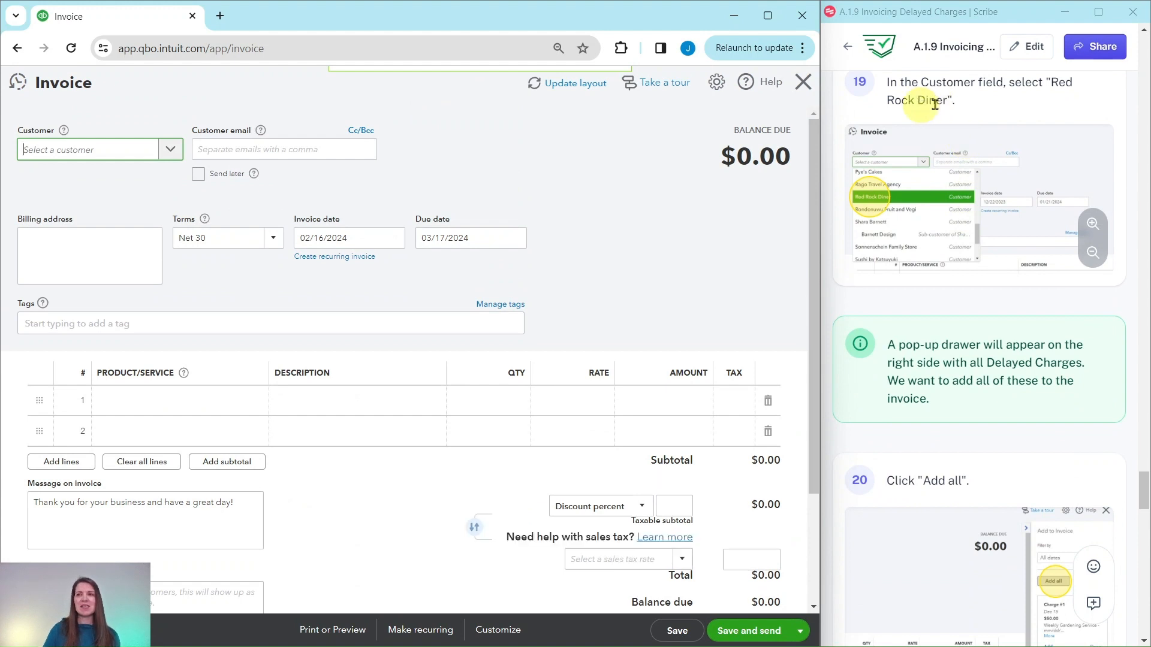
click(173, 151)
scroll(117, 216, down, 6)
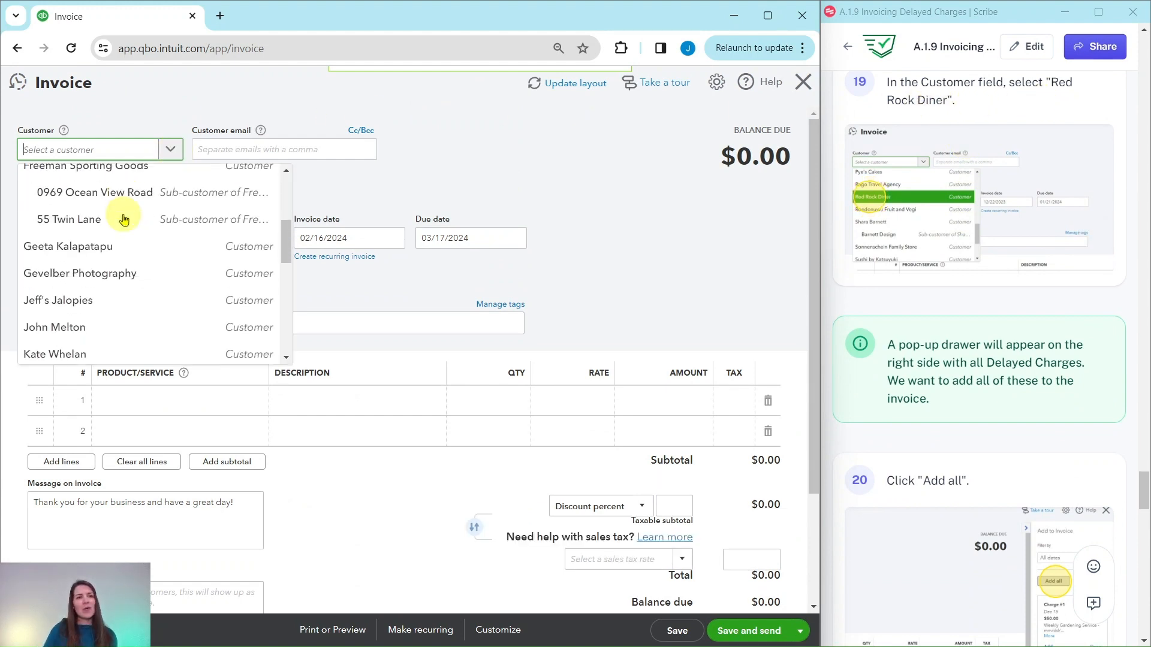
scroll(120, 219, down, 2)
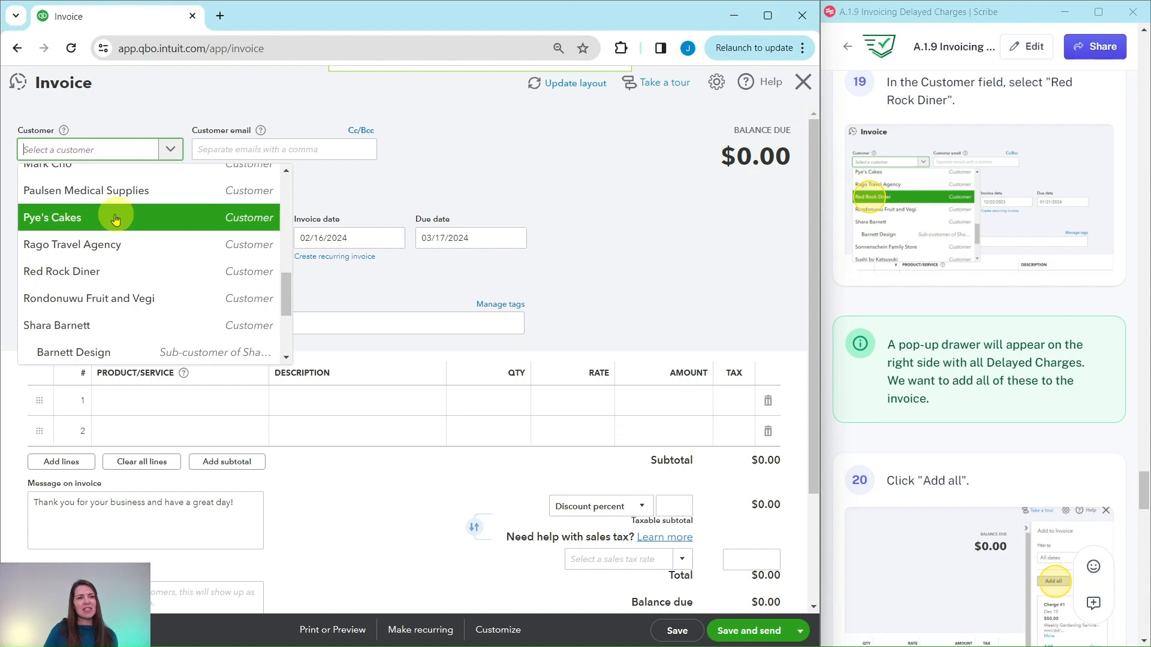
click(66, 273)
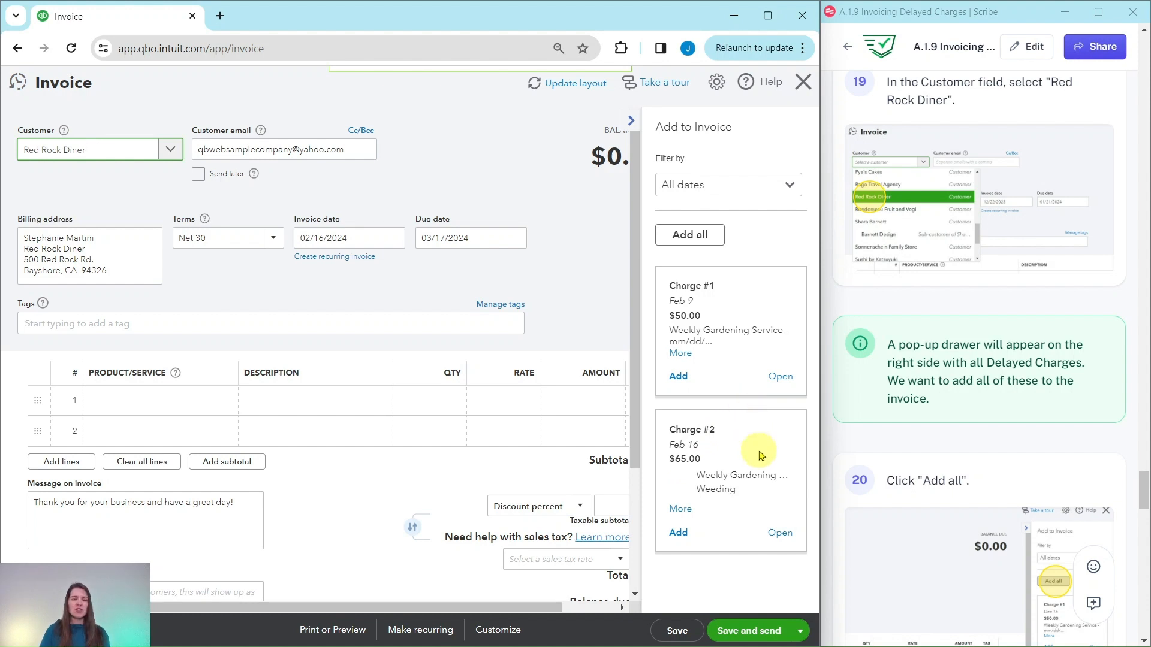
click(696, 233)
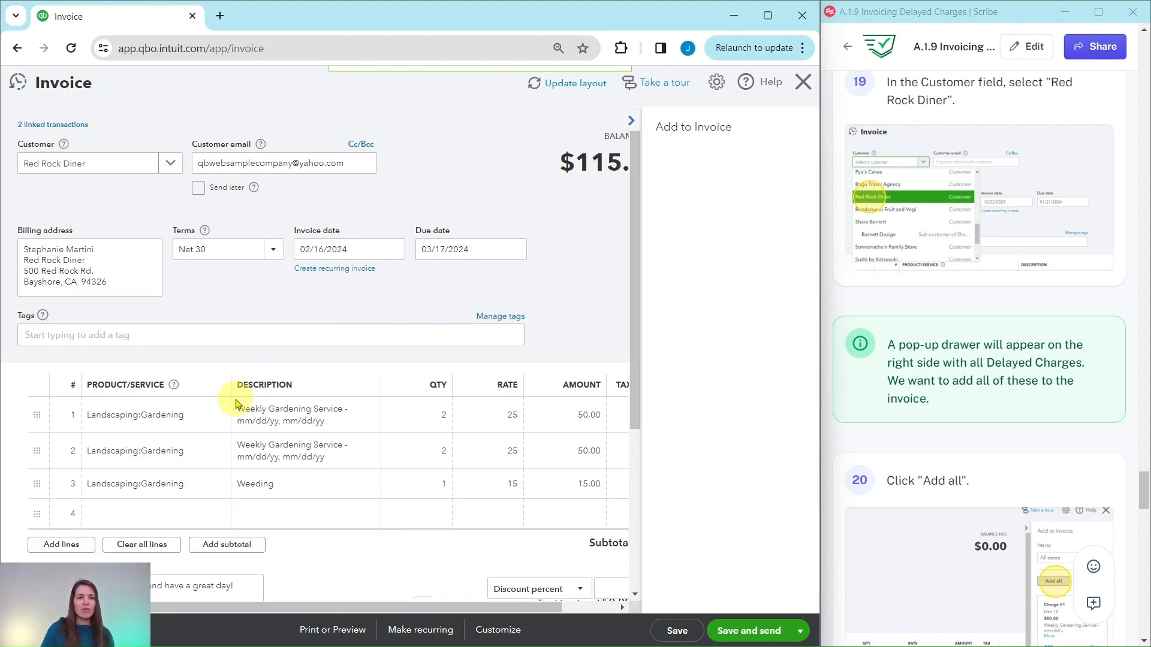
Step: Set the invoice date to the last day of the month, 02/29/2024
scroll(979, 367, down, 8)
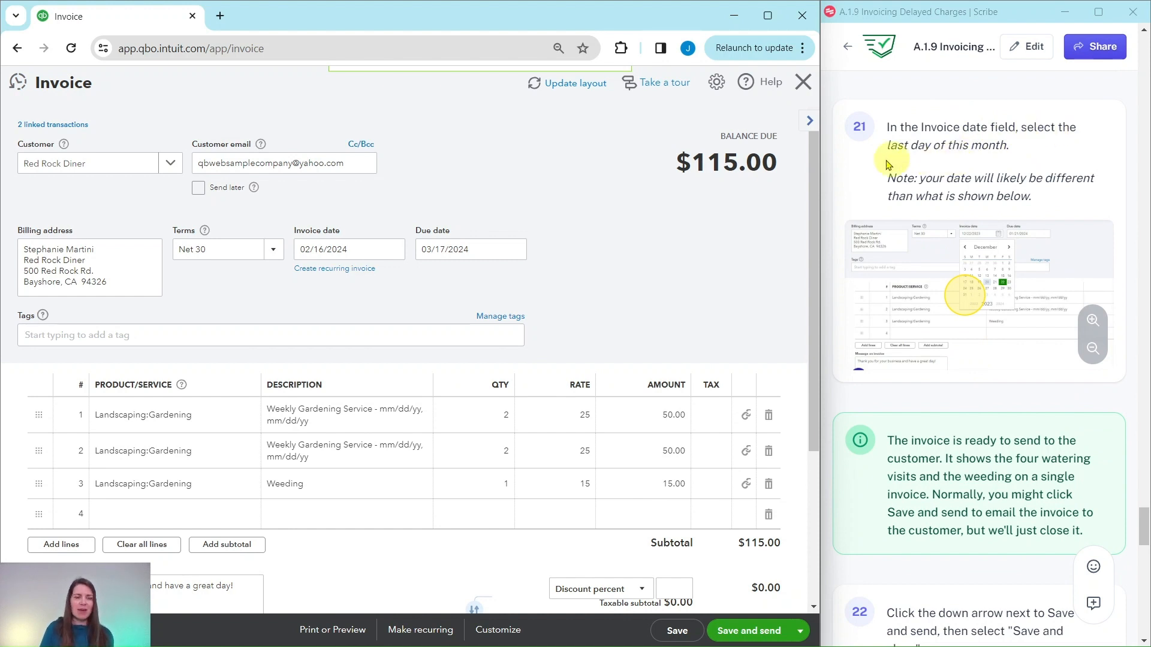
click(395, 254)
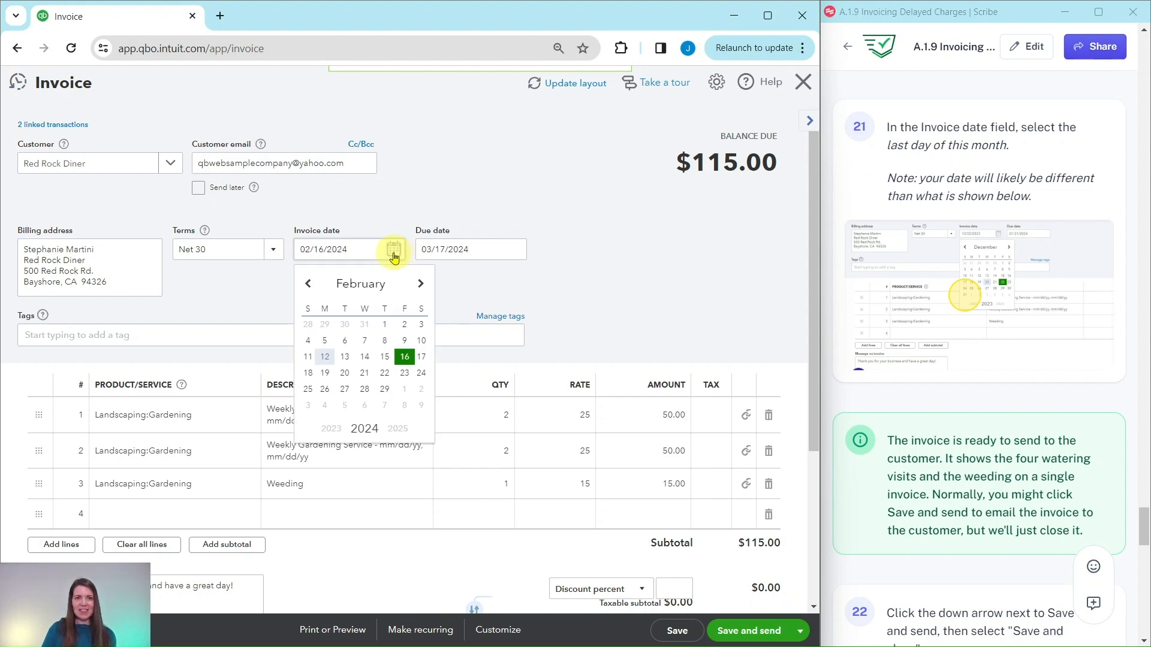
click(384, 390)
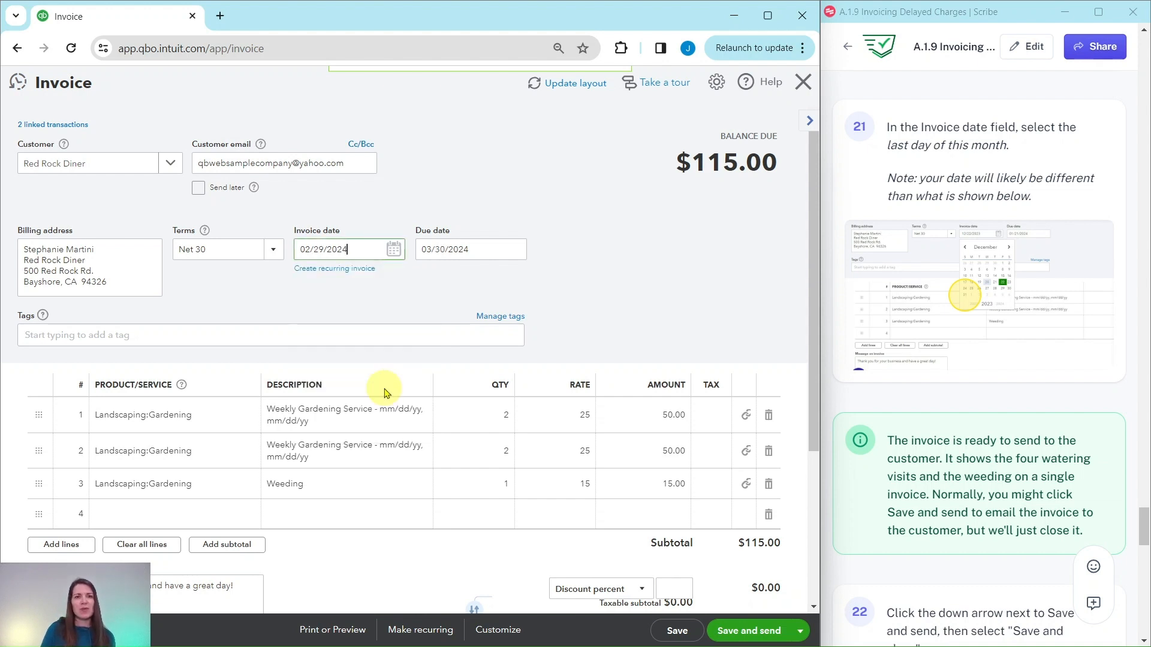
Step: Save the Red Rock Diner month-end invoice and close it without sending it to the customer
scroll(887, 317, down, 5)
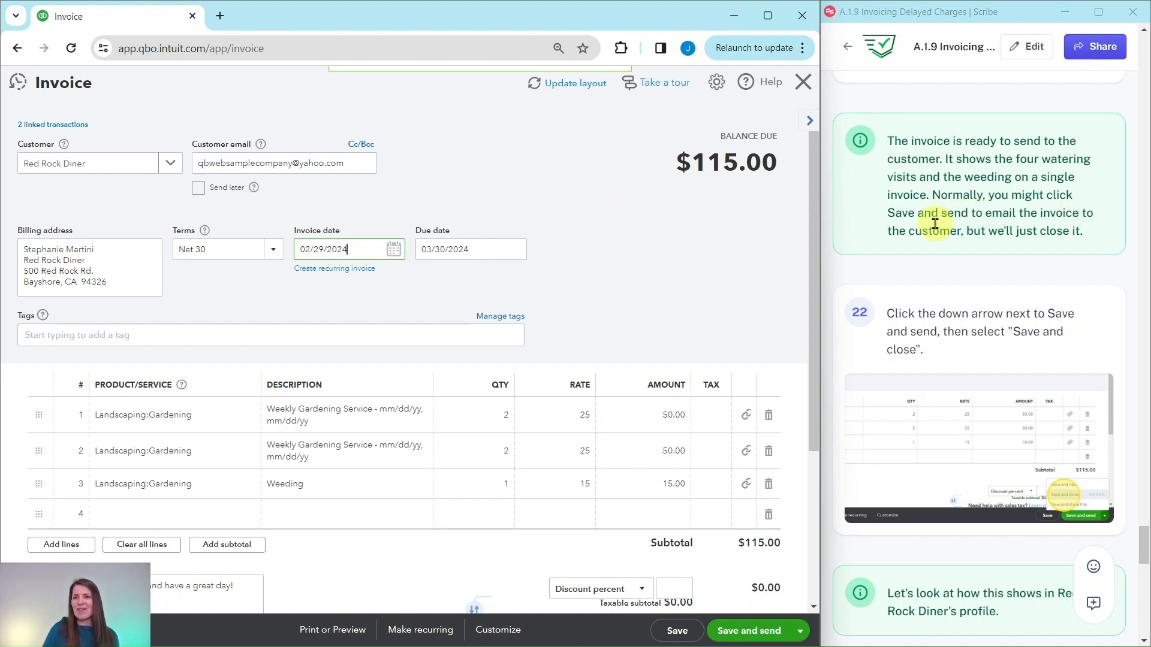
scroll(959, 213, down, 1)
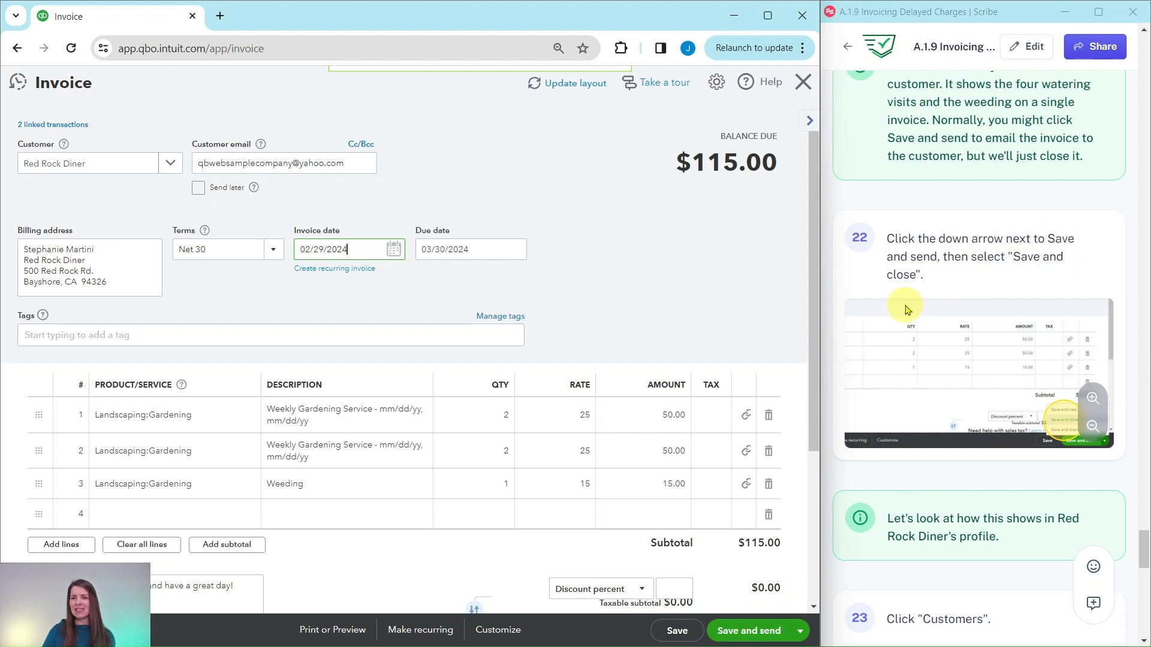
click(800, 631)
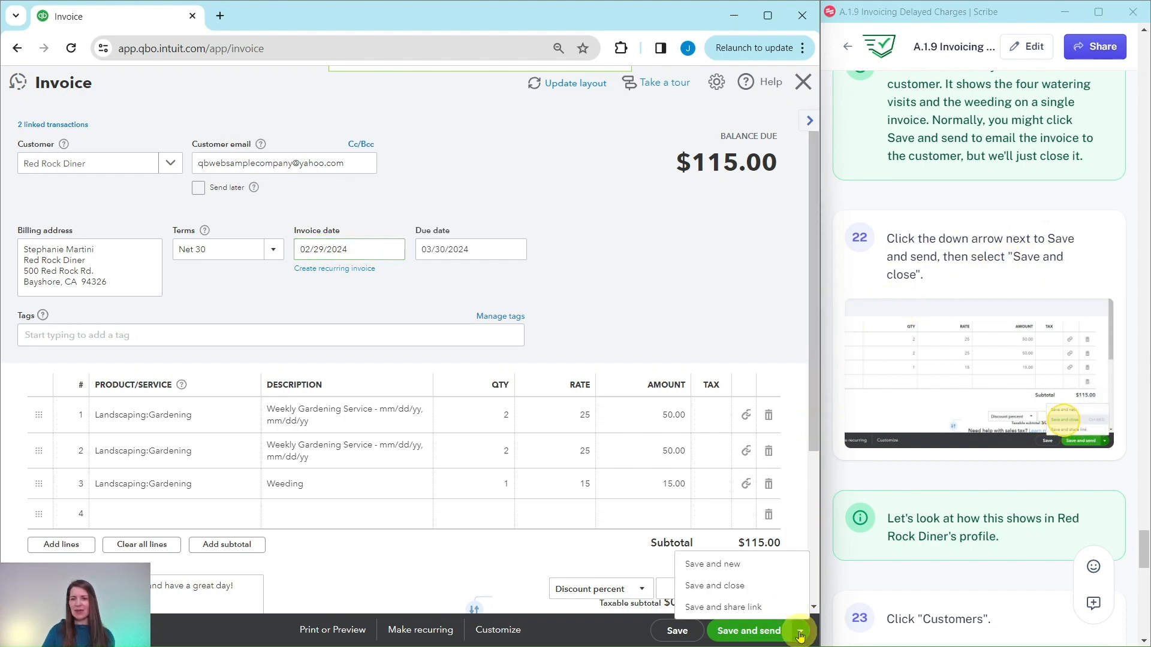
click(714, 588)
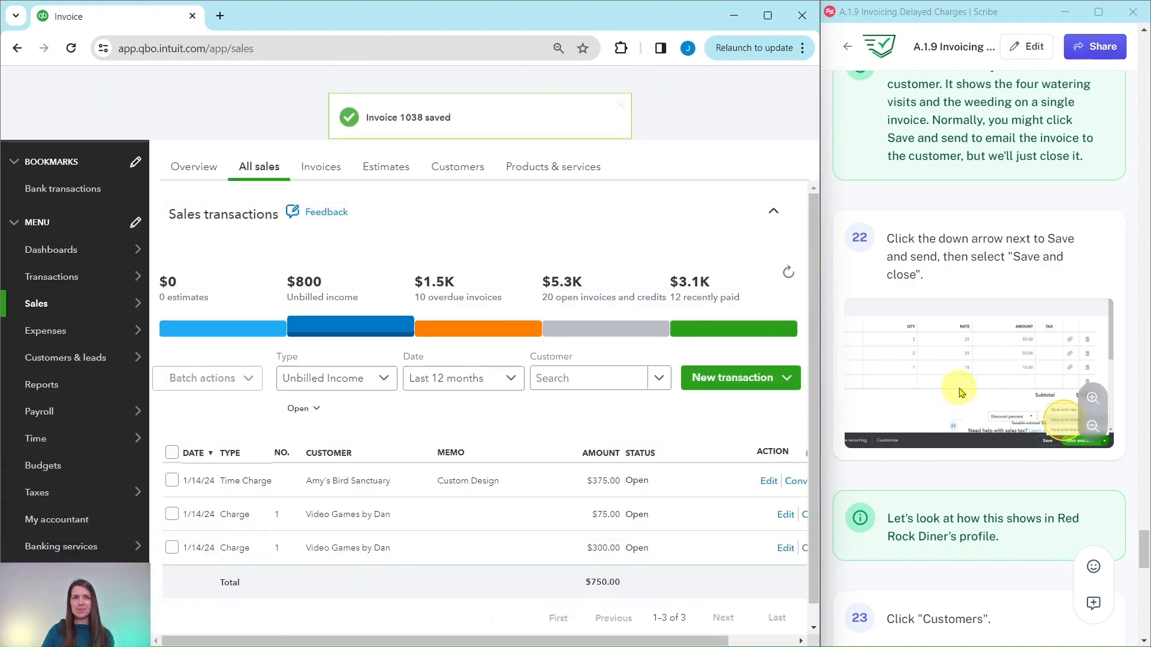
scroll(898, 268, down, 6)
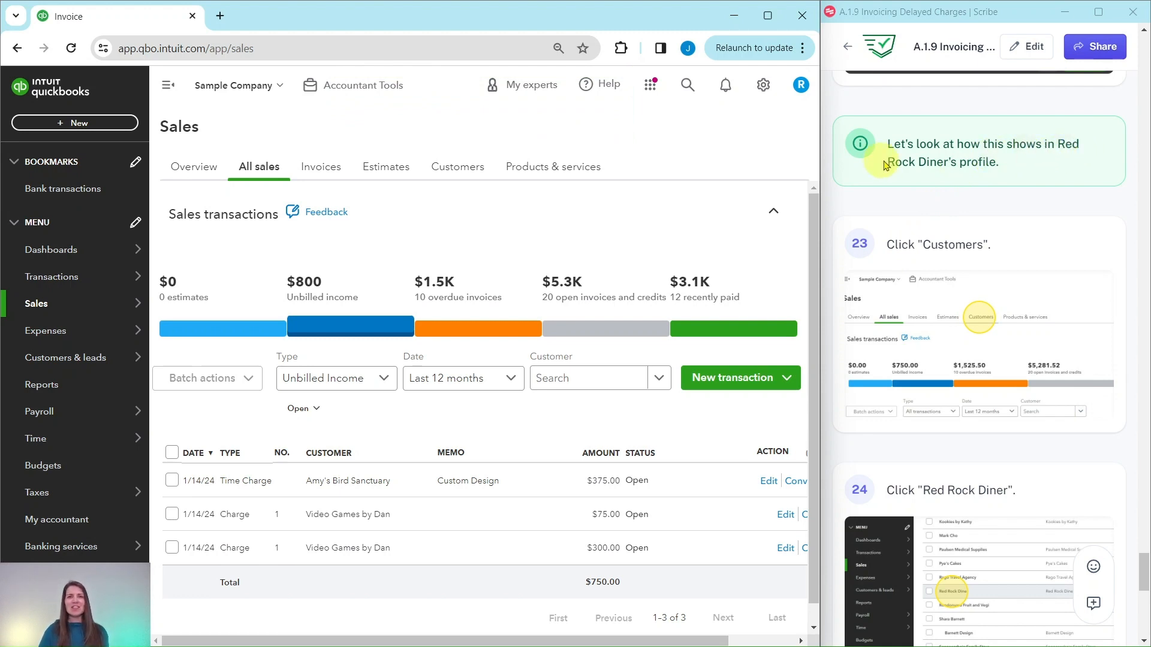
scroll(972, 160, down, 1)
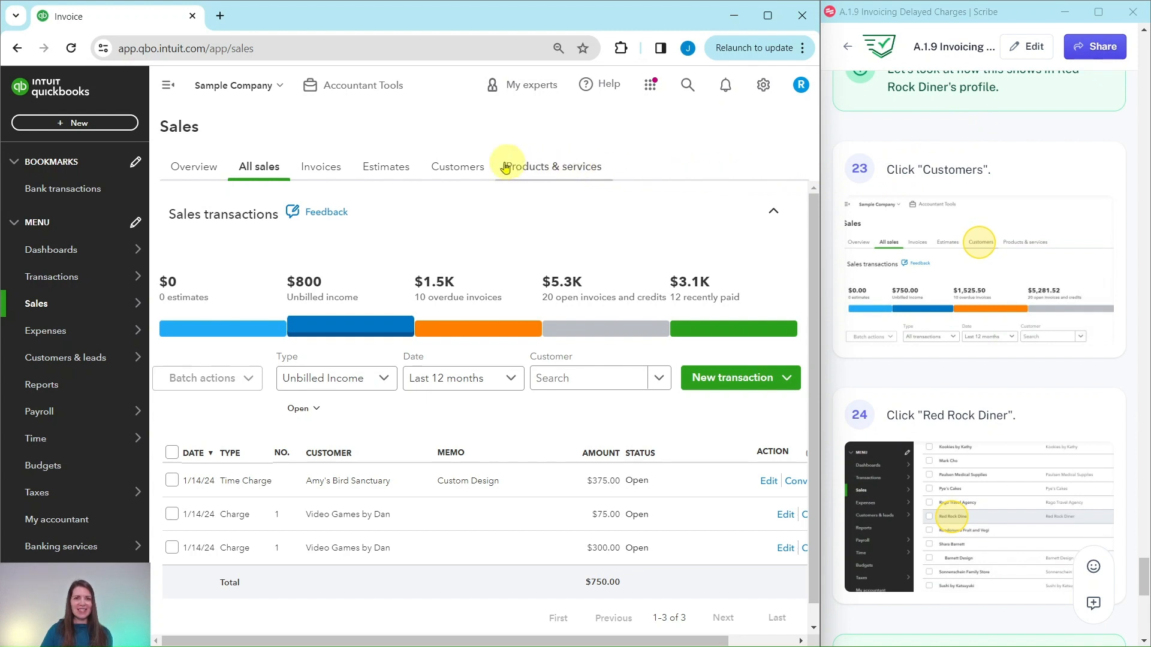
click(453, 172)
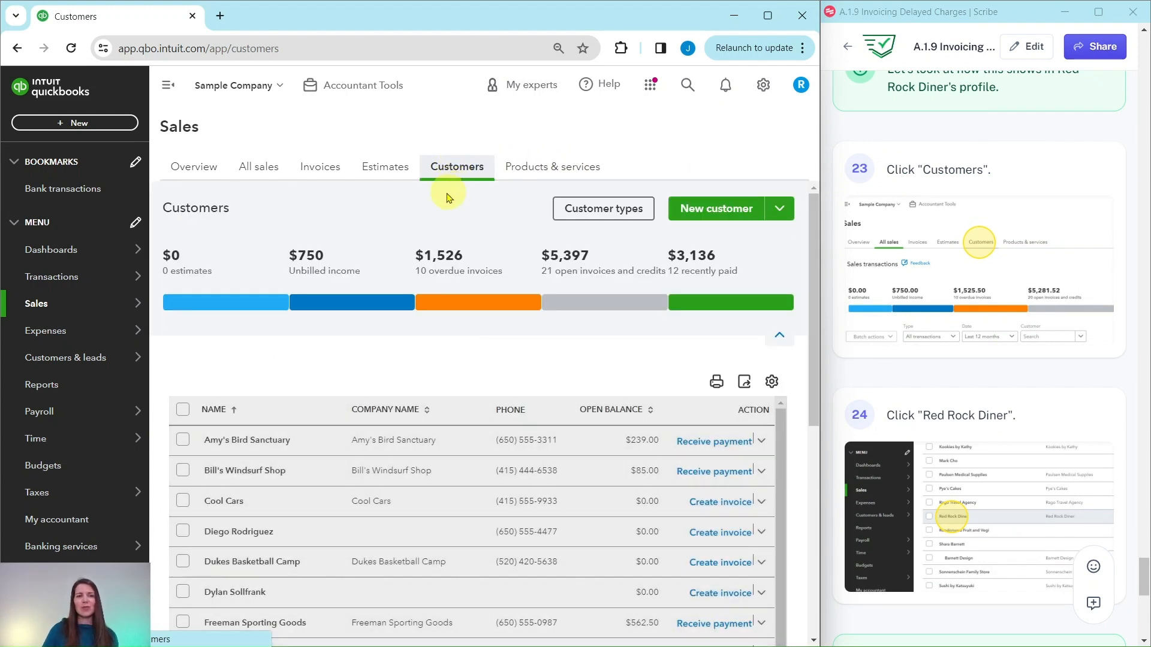
scroll(473, 324, down, 5)
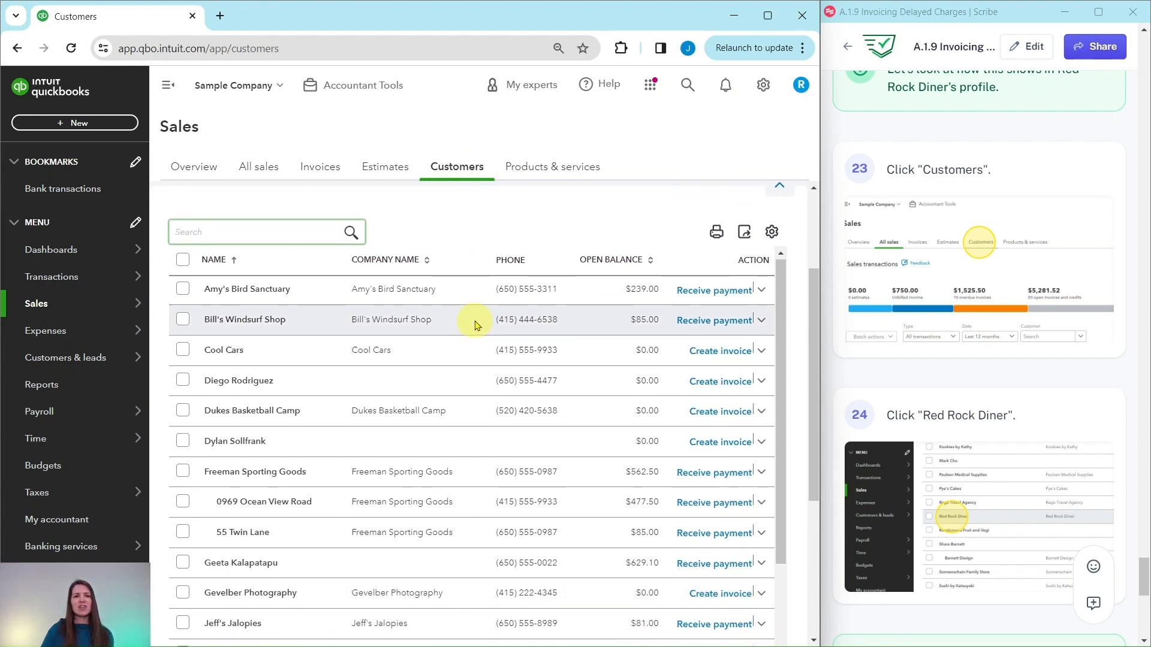
scroll(473, 310, down, 5)
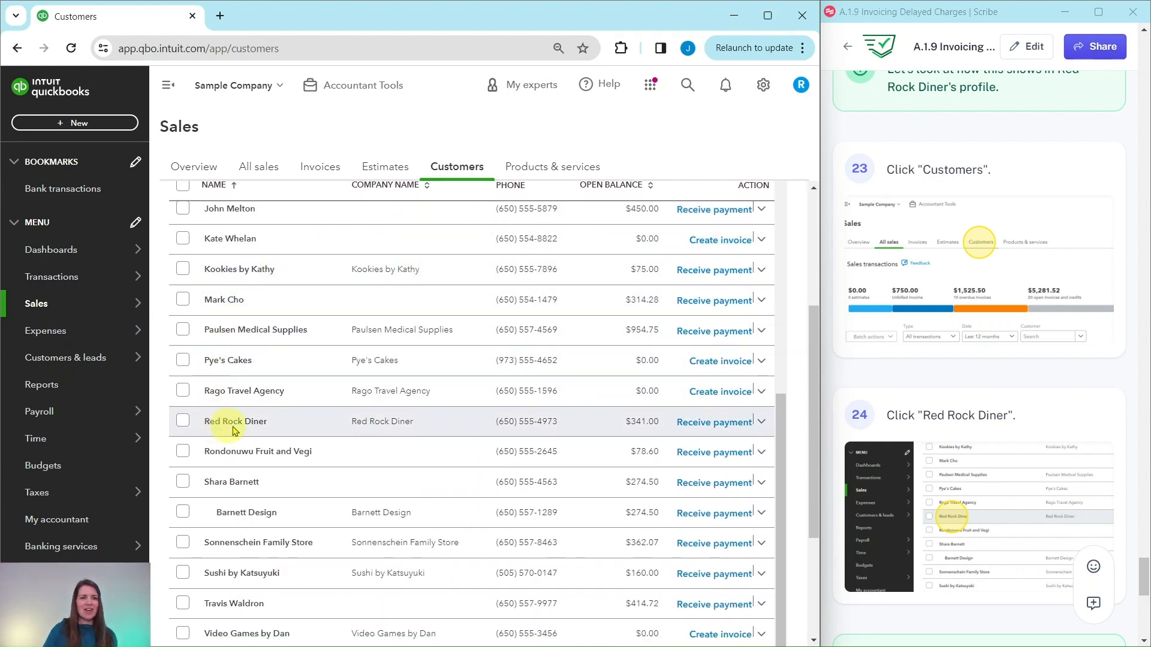
click(257, 423)
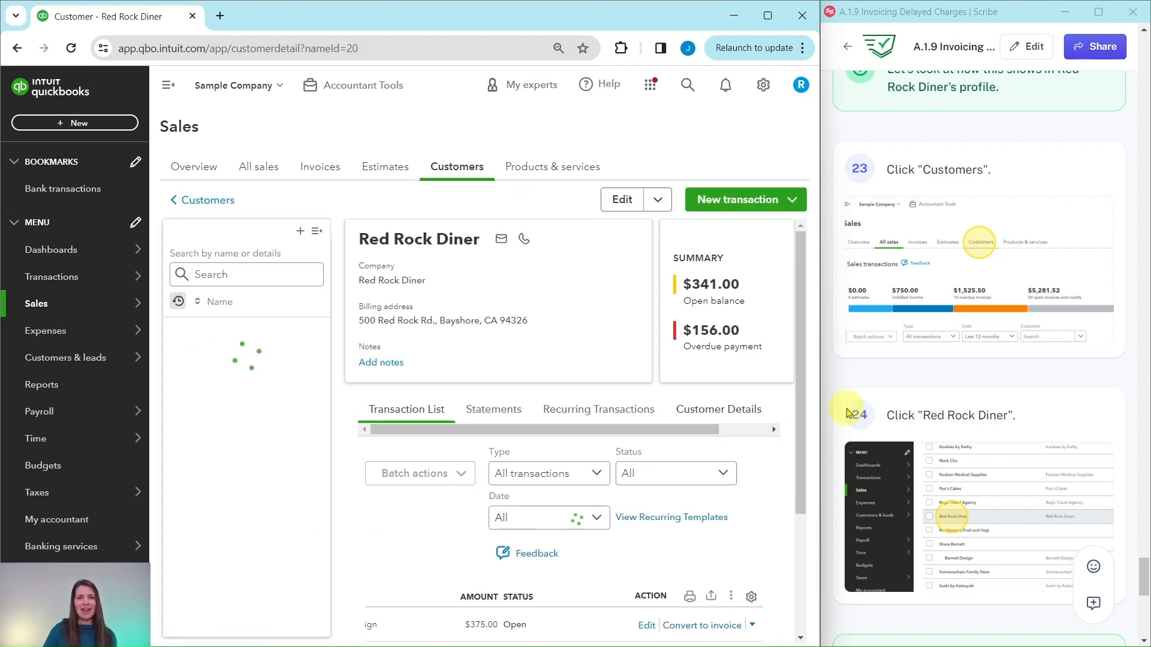
Step: Collapse the customer side list and examine the dates, types and statuses of the invoice and delayed charges in Red Rock Diner's transaction list
scroll(965, 410, down, 10)
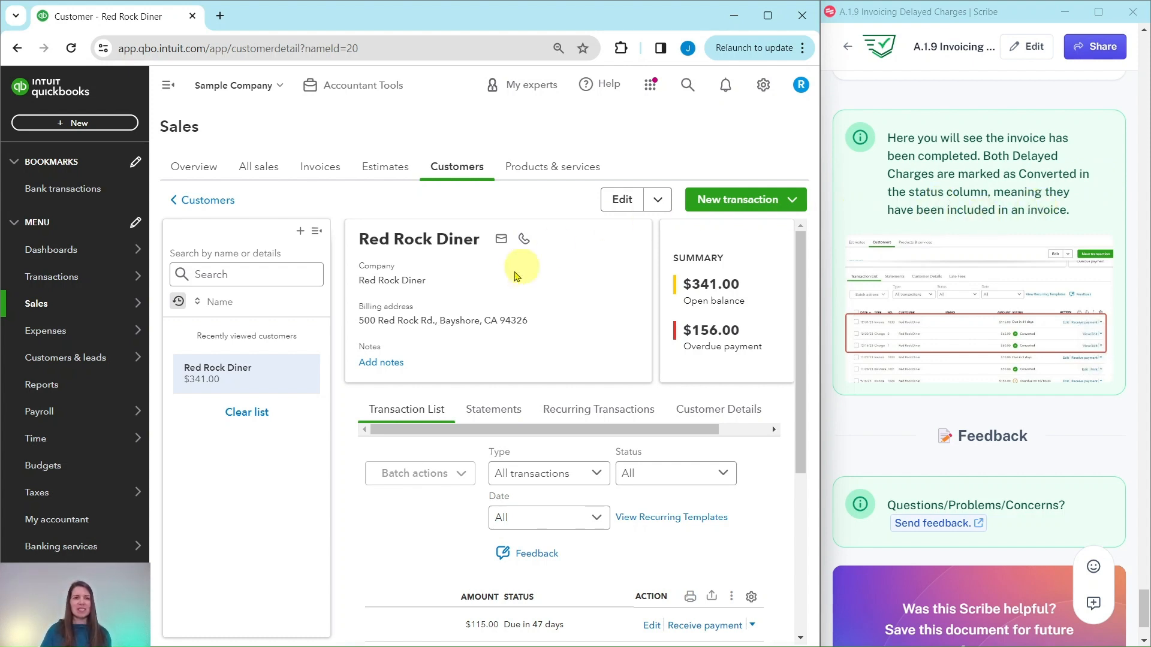
click(317, 233)
scroll(533, 403, down, 3)
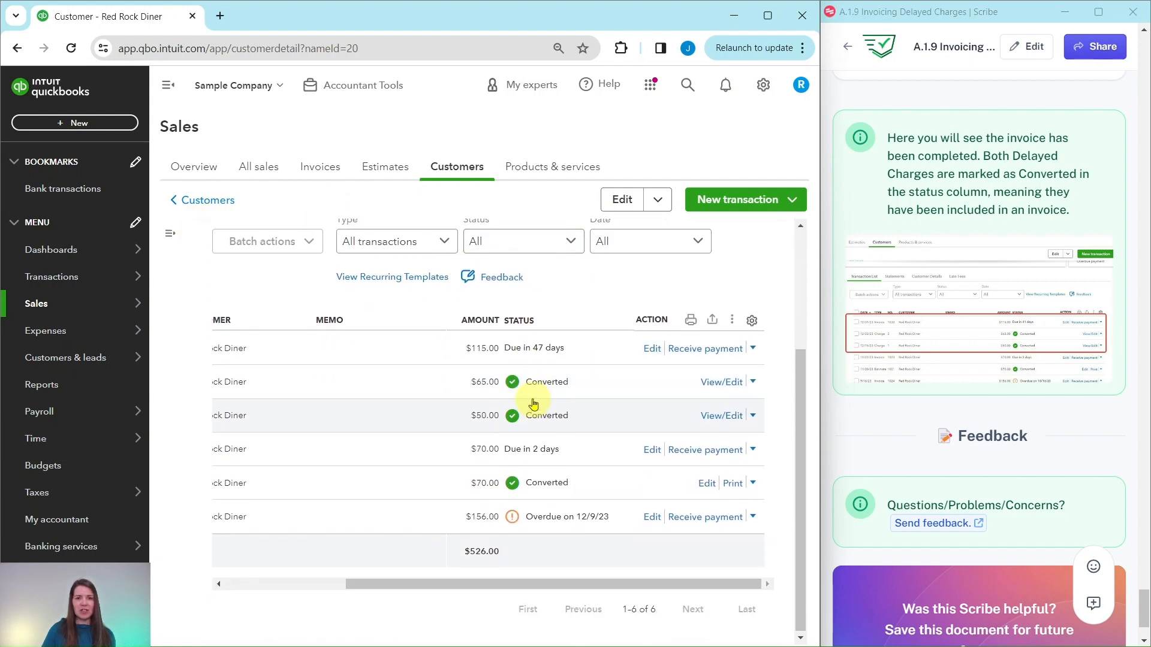
drag(540, 582, 380, 583)
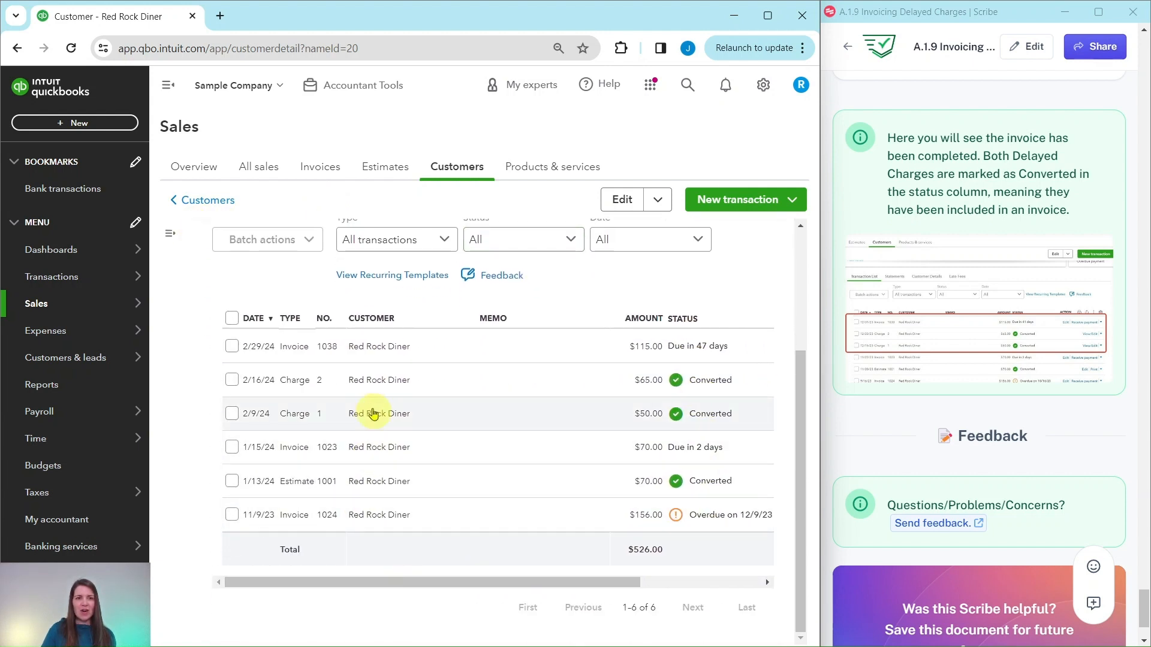